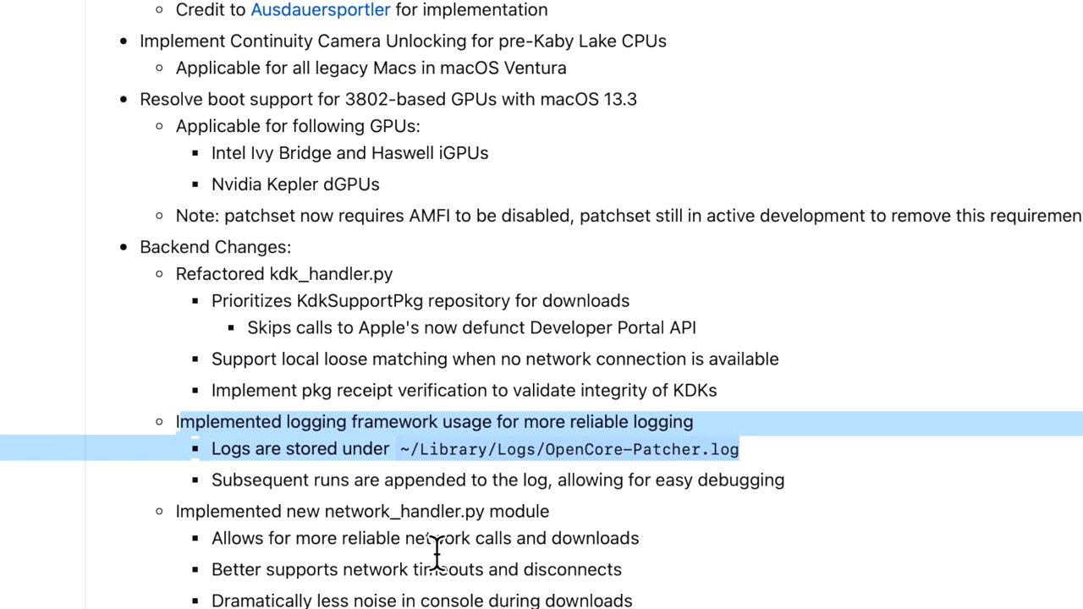
# Deselect the highlighted logging lines in the OCLP 0.6.2 release notes on GitHub
pyautogui.click(709, 524)
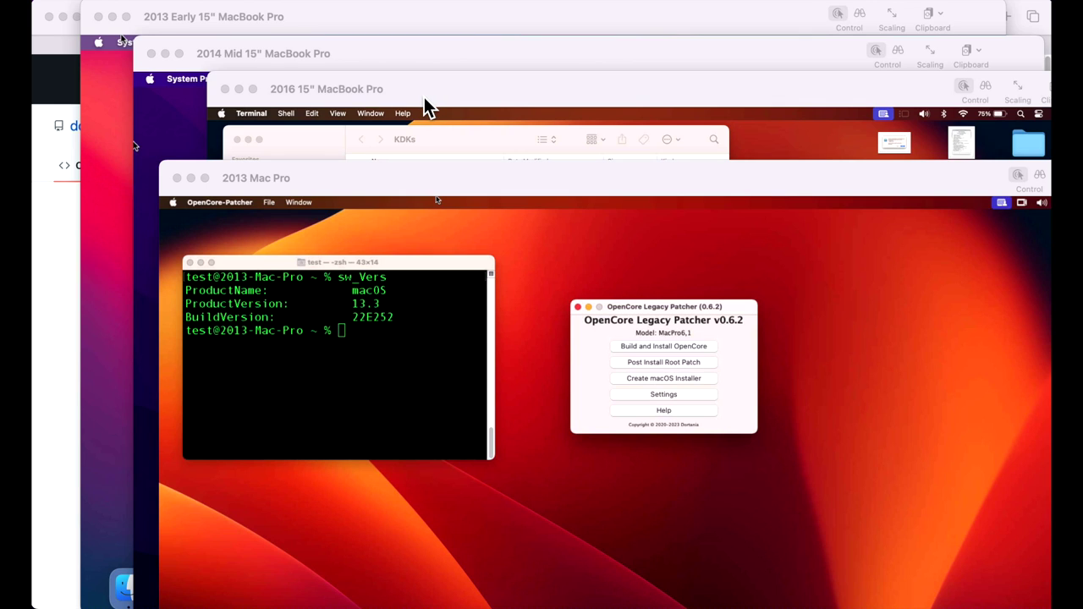
# Bring the 2013 Early 15" MacBook Pro session forward, passing the 2016 MacBook Pro
pyautogui.click(509, 103)
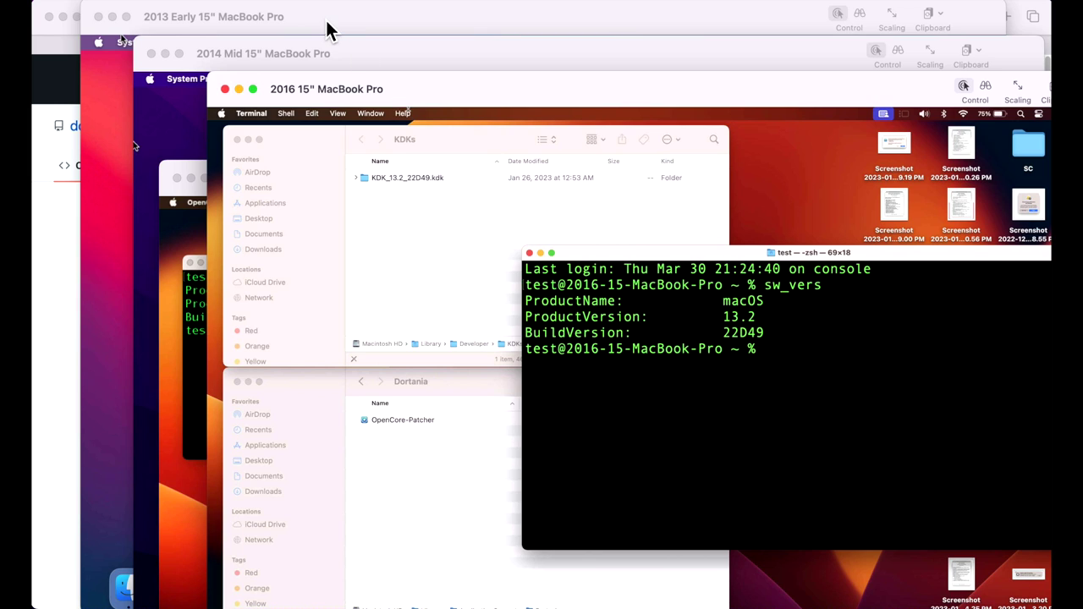
pyautogui.click(328, 30)
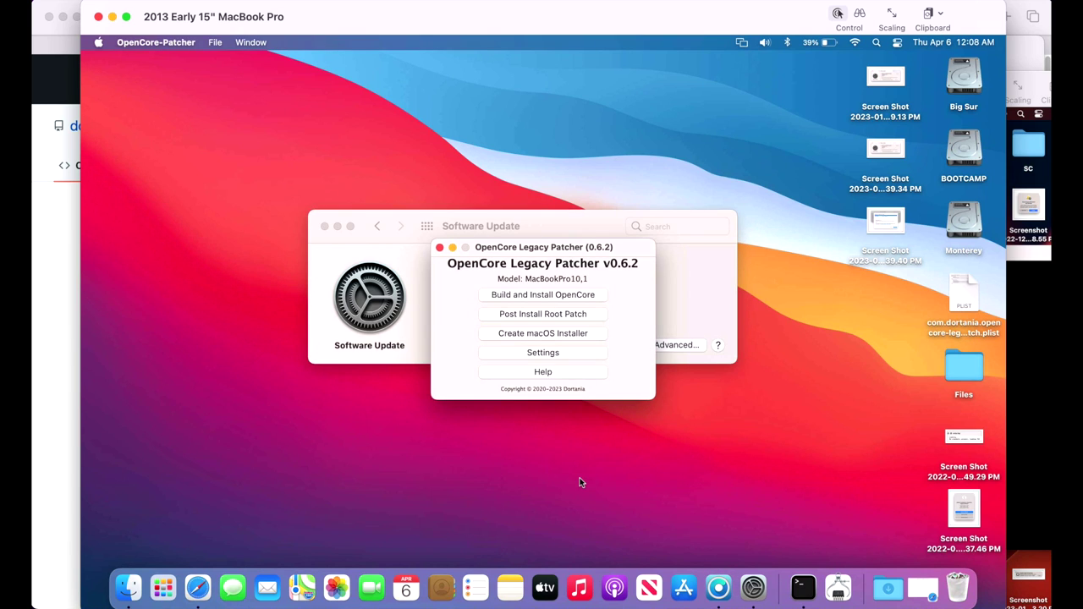
# Move the patcher below Software Update and view the Big Sur MacBook Pro's root patch status
pyautogui.moveTo(584, 252); pyautogui.dragTo(593, 398)
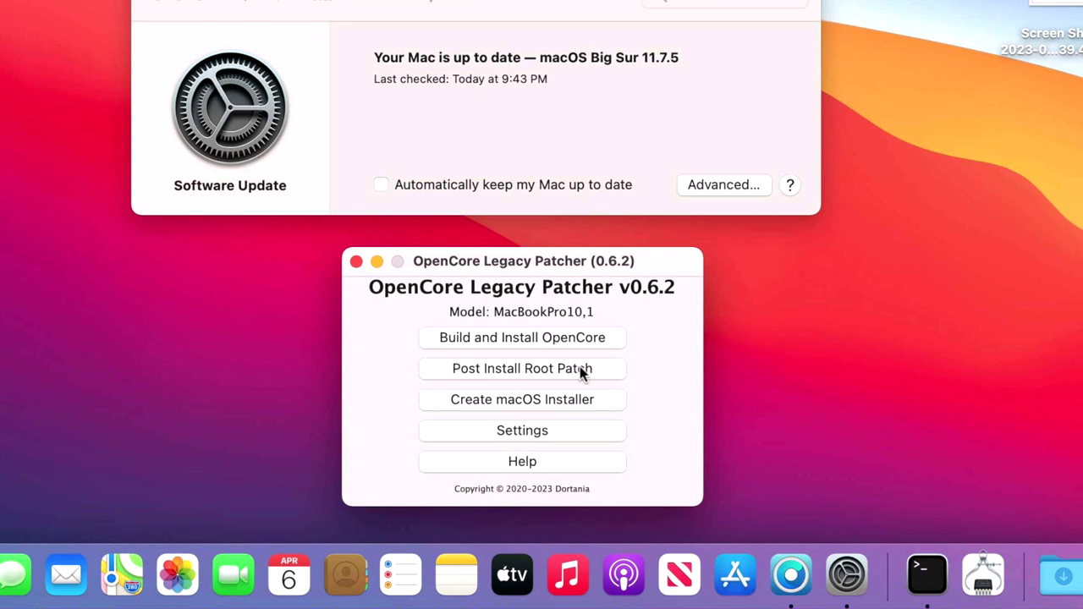
pyautogui.click(580, 371)
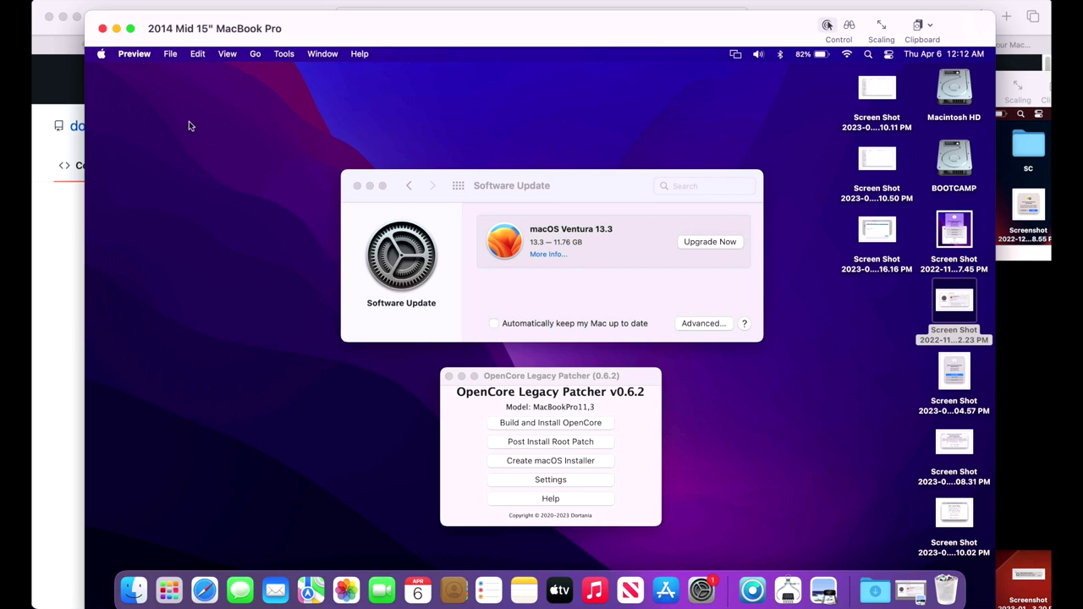
# Reposition Software Update and open the old Ventura 13.0.1 offer screenshot in Preview
pyautogui.moveTo(587, 190); pyautogui.dragTo(590, 187)
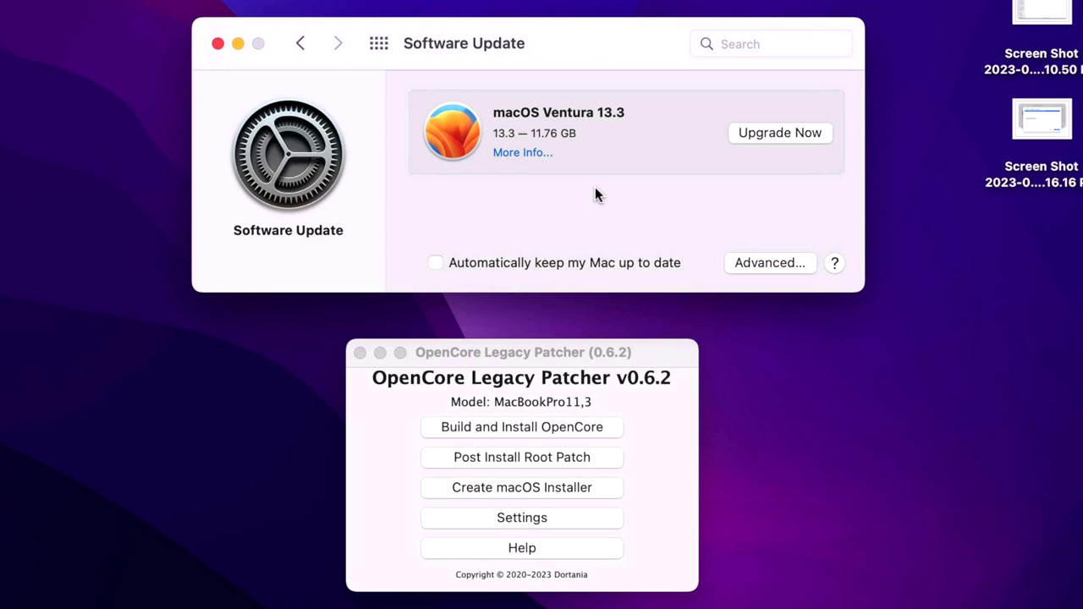
pyautogui.click(699, 525)
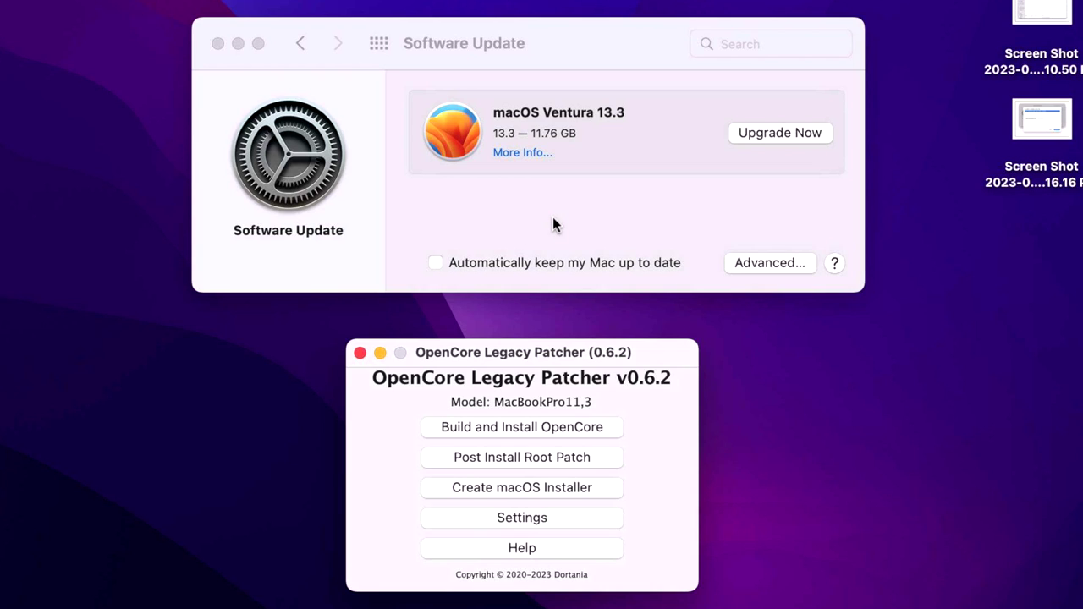
pyautogui.click(552, 216)
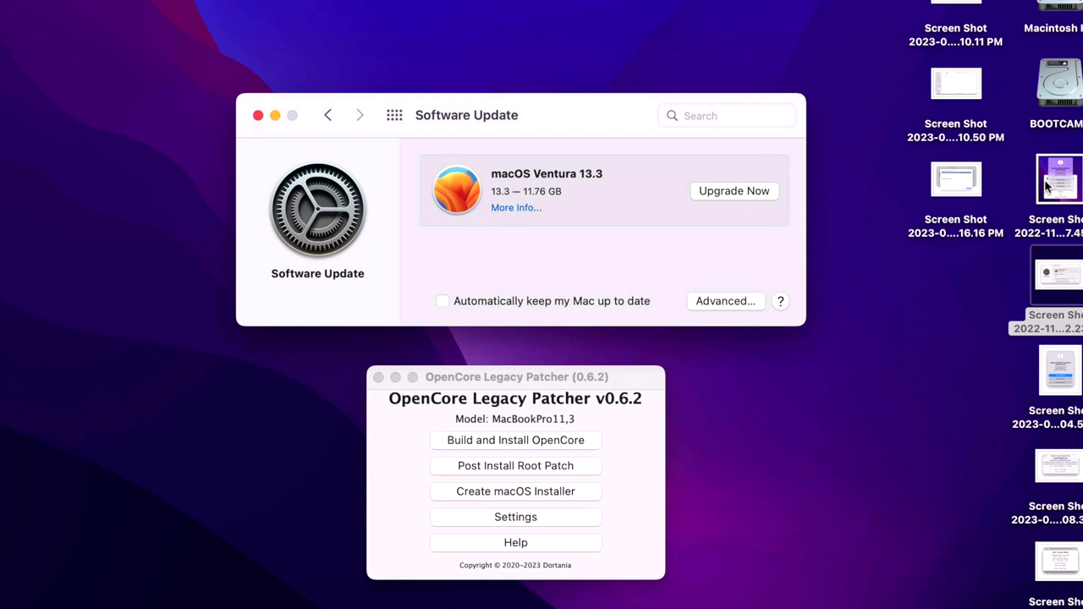
pyautogui.click(1054, 270)
pyautogui.doubleClick(1054, 271)
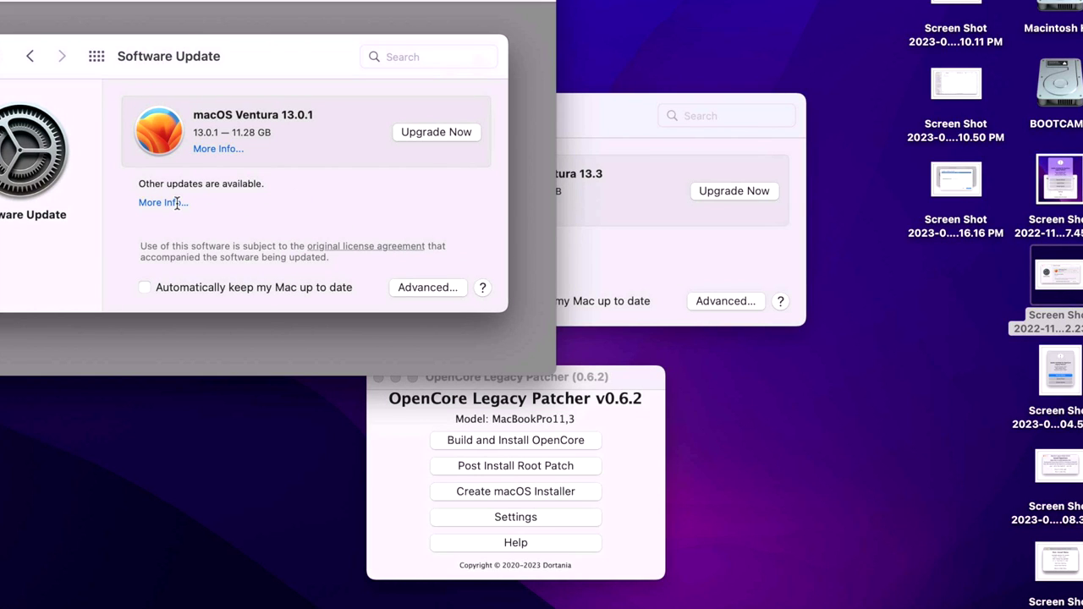
# View the Monterey 12.6.4 offer screenshot beside the 13.3 offer, then close it, returning to the patcher
pyautogui.doubleClick(943, 176)
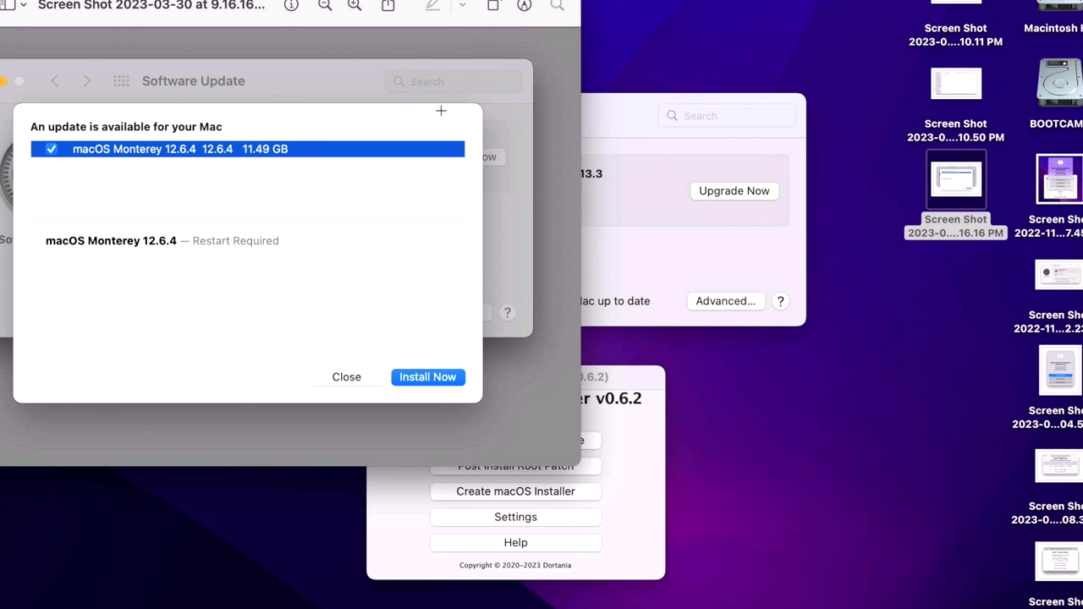
pyautogui.moveTo(295, 22); pyautogui.dragTo(289, 168)
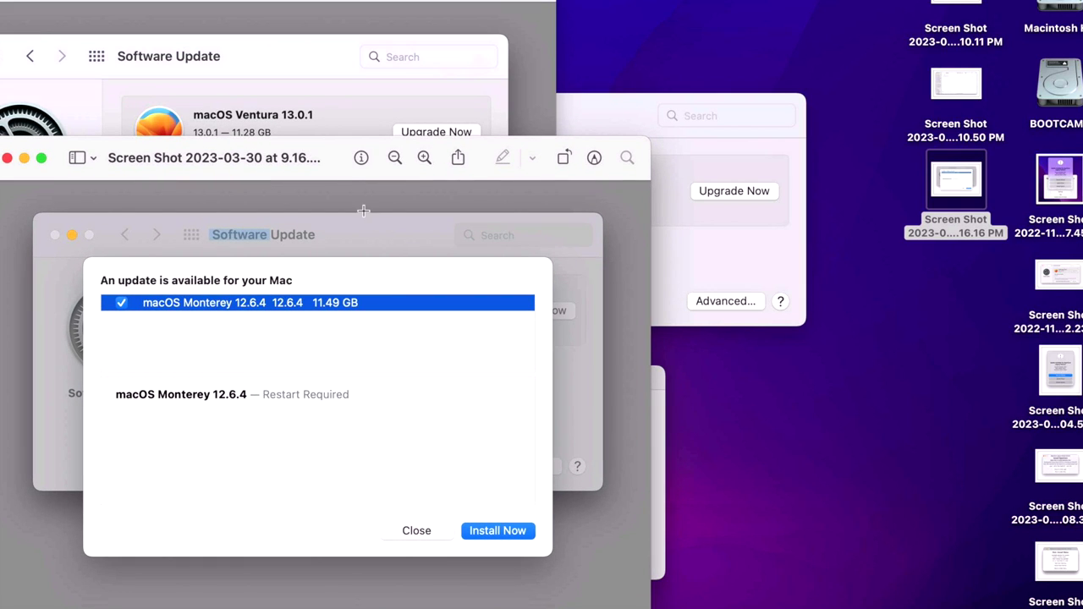
pyautogui.moveTo(327, 174); pyautogui.dragTo(267, 180)
pyautogui.moveTo(616, 127); pyautogui.dragTo(891, 96)
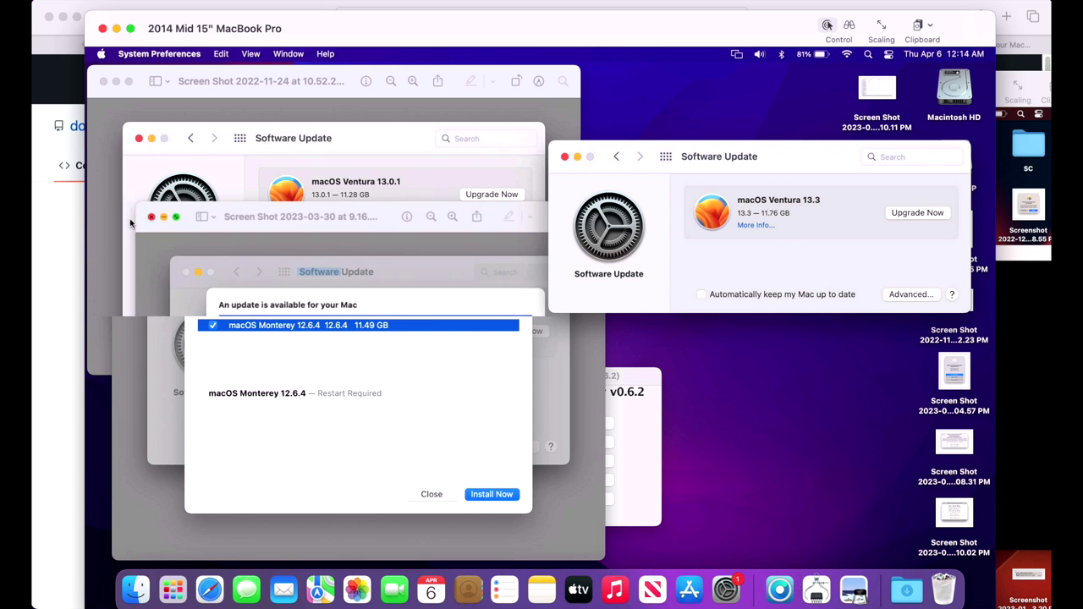
pyautogui.click(128, 218)
pyautogui.click(641, 378)
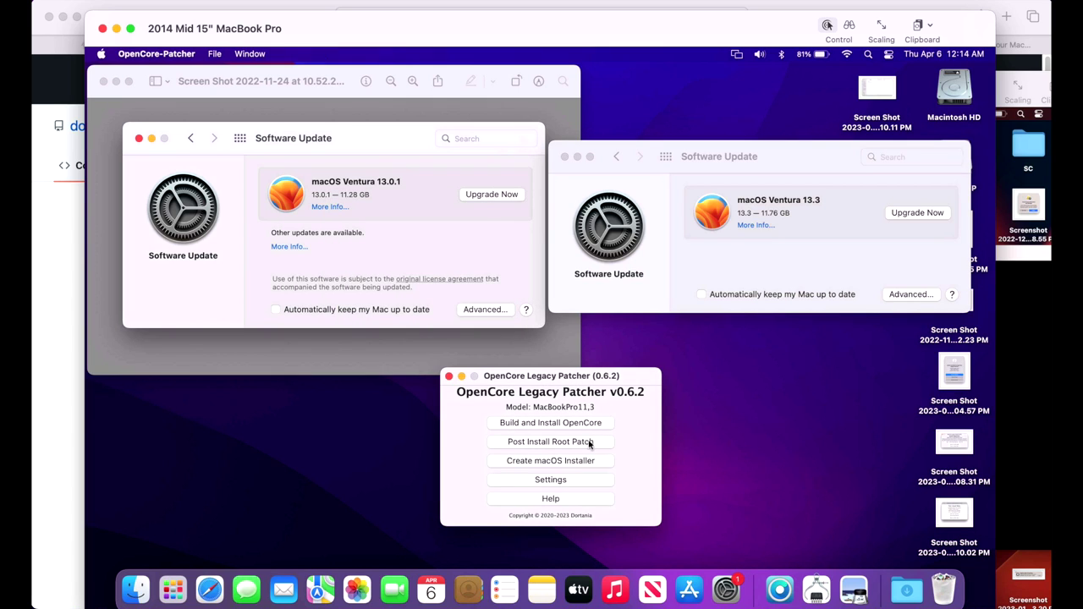
# Check the 2014 MacBook Pro's root patch status, then return to the patcher's main menu
pyautogui.click(604, 443)
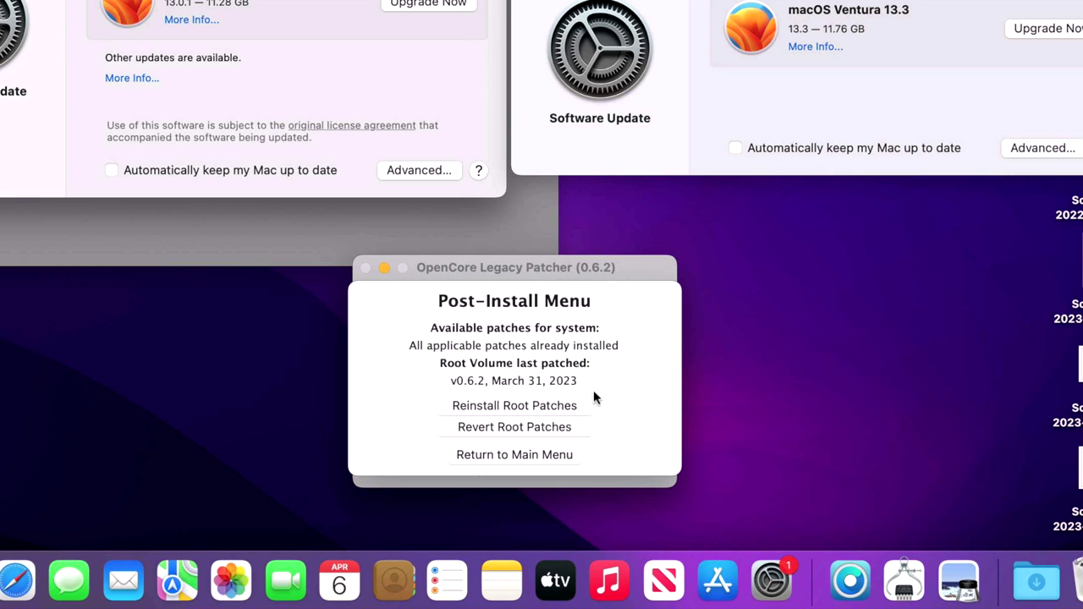
pyautogui.click(570, 454)
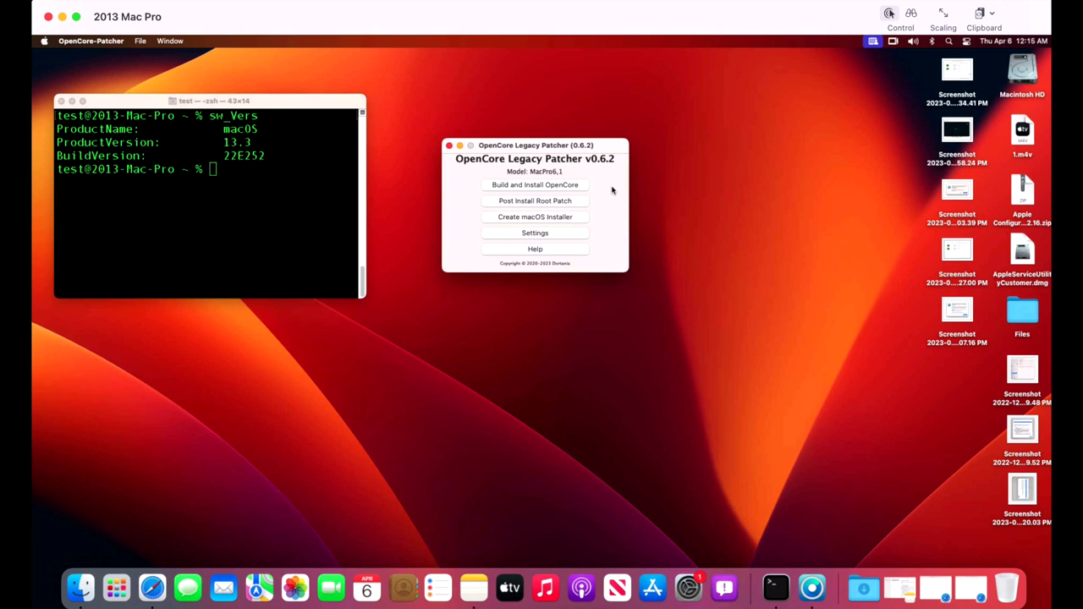
# Shift the patcher window right on the 2013 Mac Pro and launch System Settings
pyautogui.moveTo(513, 150); pyautogui.dragTo(602, 157)
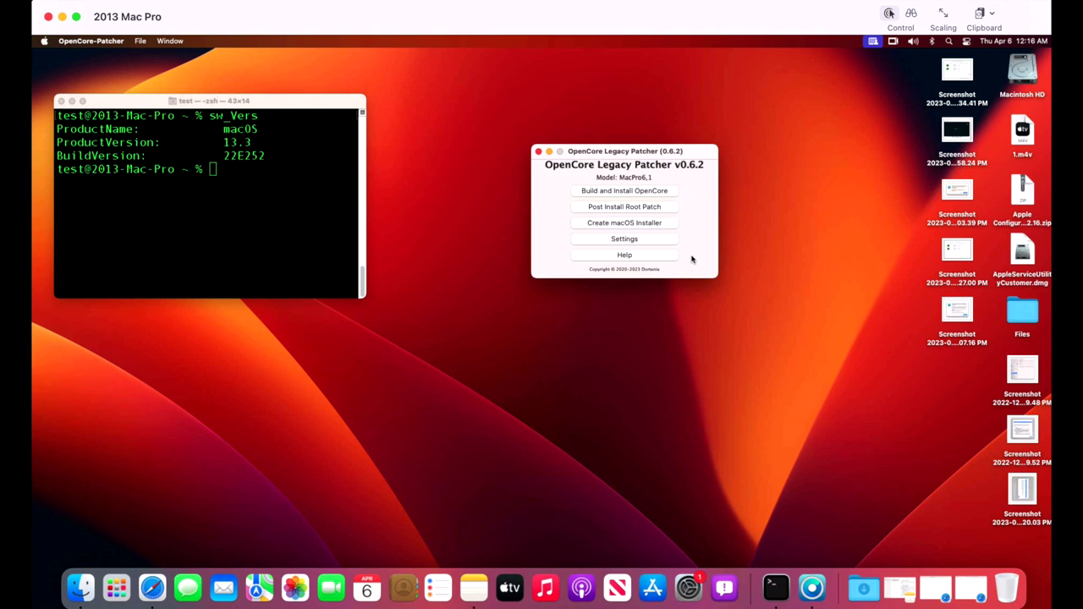
pyautogui.click(689, 590)
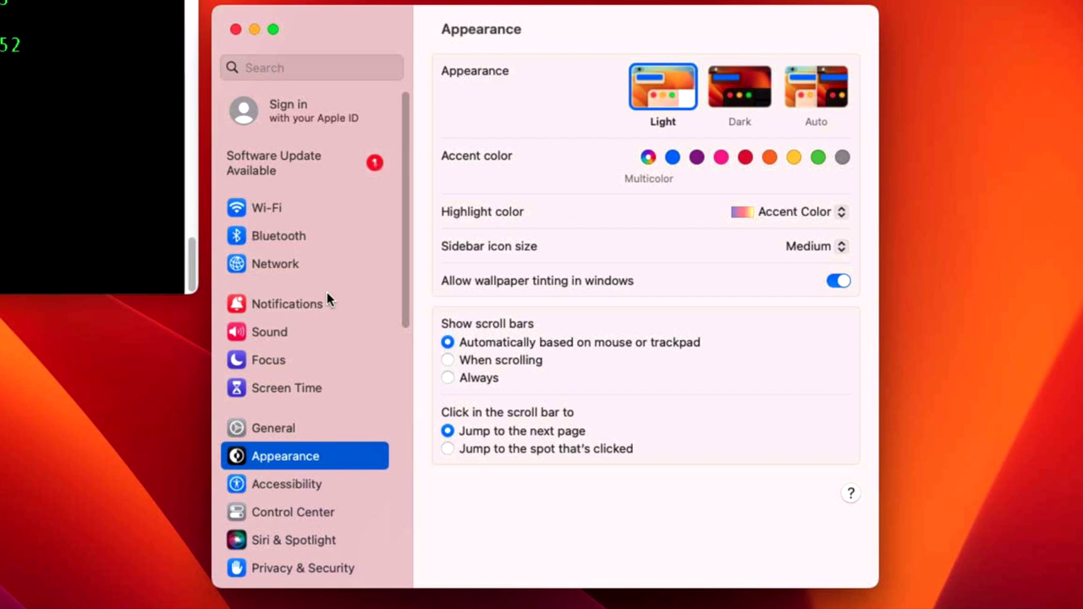
# Review the details of the Mac Pro's available Ventura 13.4 Beta update
pyautogui.click(423, 229)
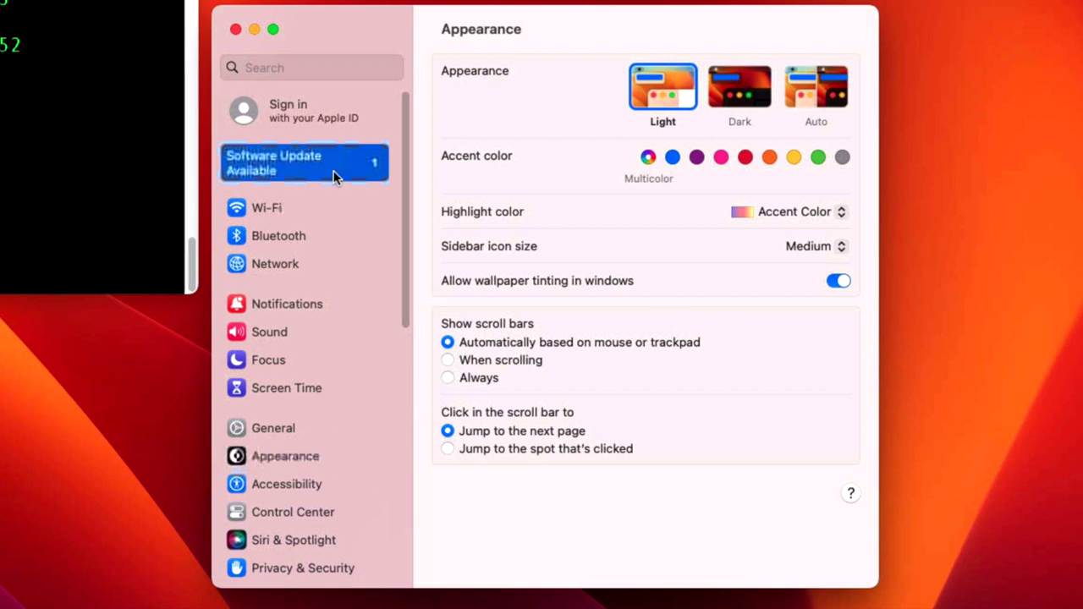
pyautogui.click(469, 198)
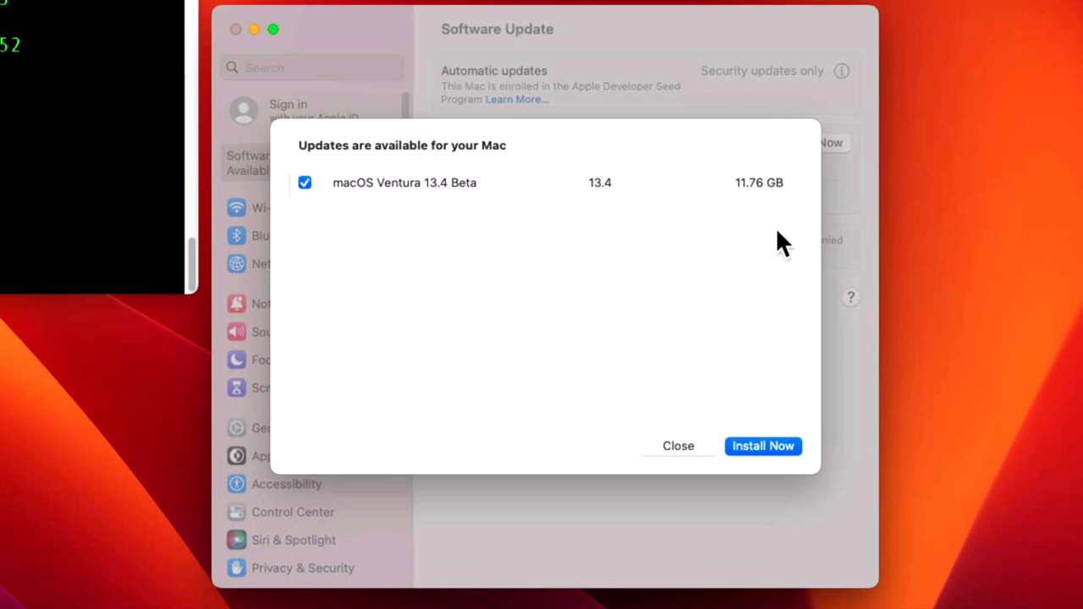
pyautogui.click(678, 446)
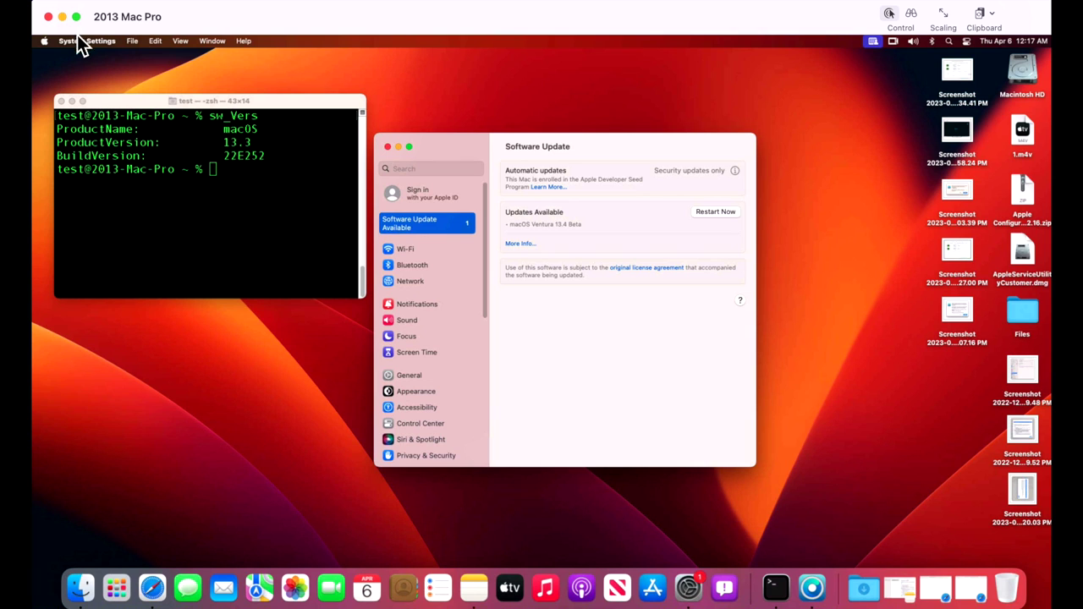
# Minimize the Mac Pro session and bring the 2016 MacBook Pro session forward, moved up-left
pyautogui.click(66, 22)
pyautogui.click(606, 86)
pyautogui.moveTo(606, 86); pyautogui.dragTo(474, 21)
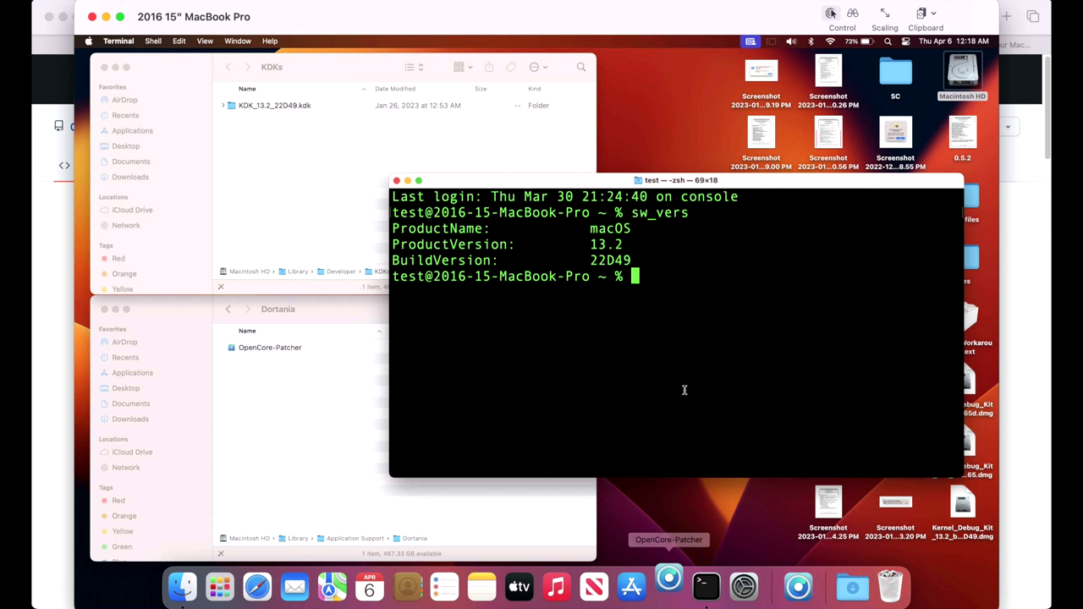
# Move the OpenCore Legacy Patcher v0.6.1 window down and right over Terminal
pyautogui.moveTo(622, 261); pyautogui.dragTo(822, 344)
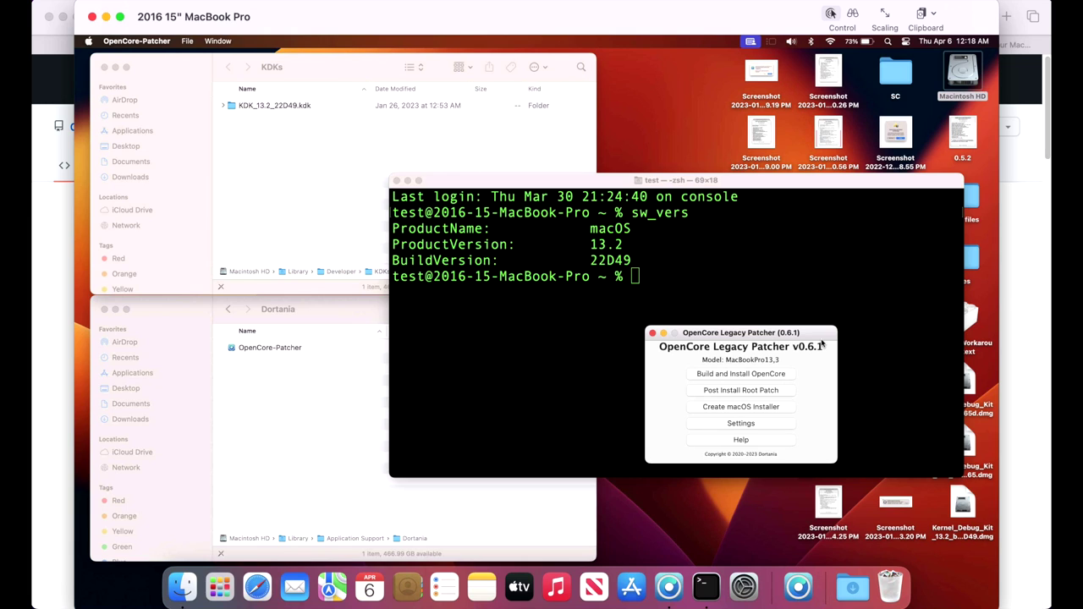
# Nudge the v0.6.1 patcher window slightly left into its final position
pyautogui.moveTo(822, 345); pyautogui.dragTo(785, 338)
pyautogui.moveTo(751, 335); pyautogui.dragTo(748, 334)
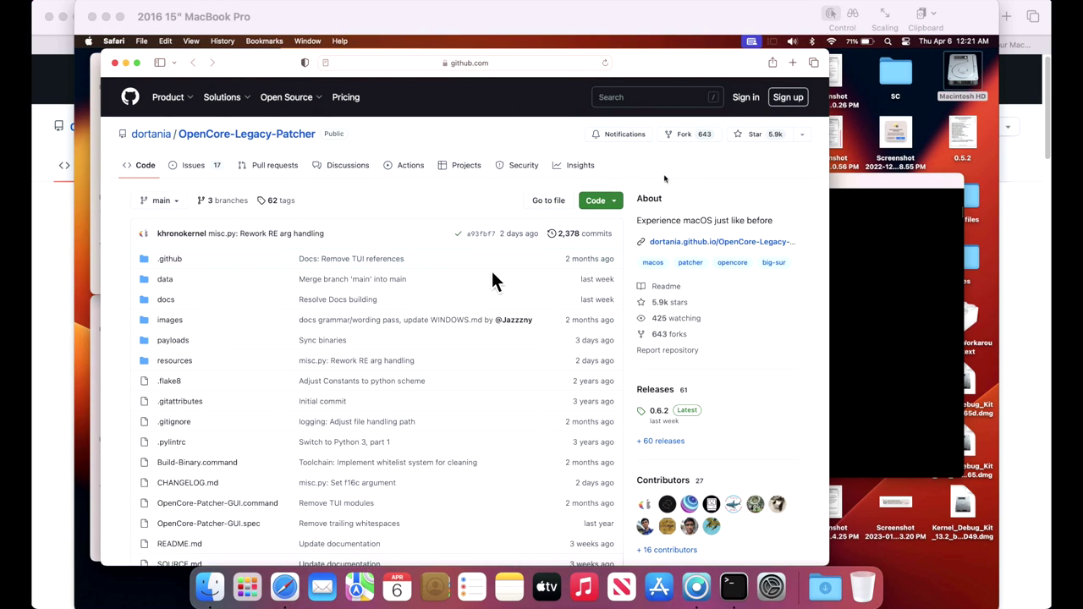
# Download OpenCore-Patcher-GUI.app.zip from the assets of the OpenCore-Legacy-Patcher 0.6.2 GitHub release
pyautogui.click(660, 414)
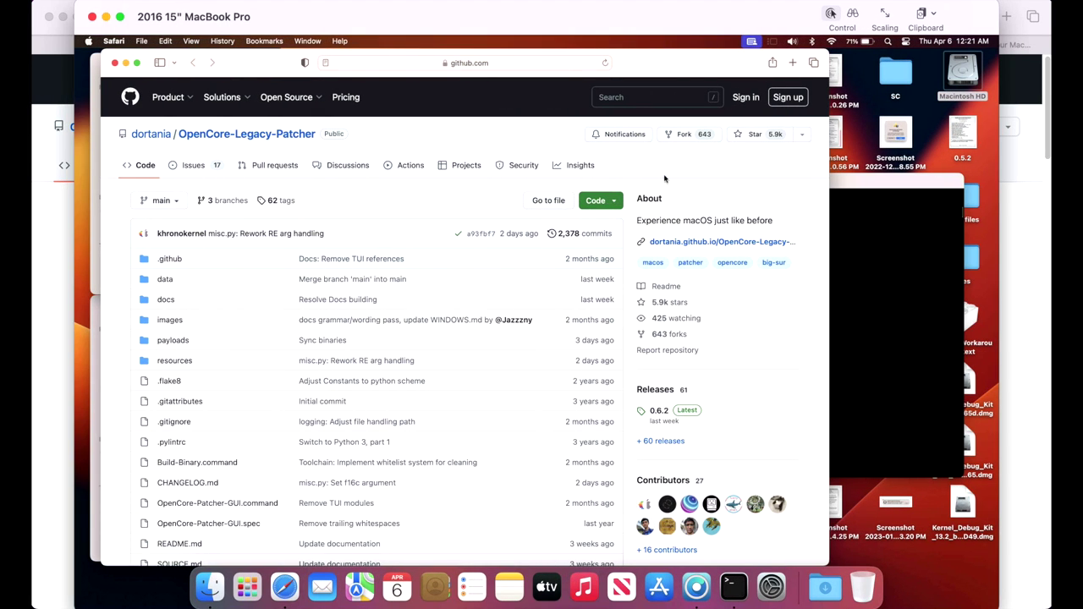
pyautogui.click(659, 412)
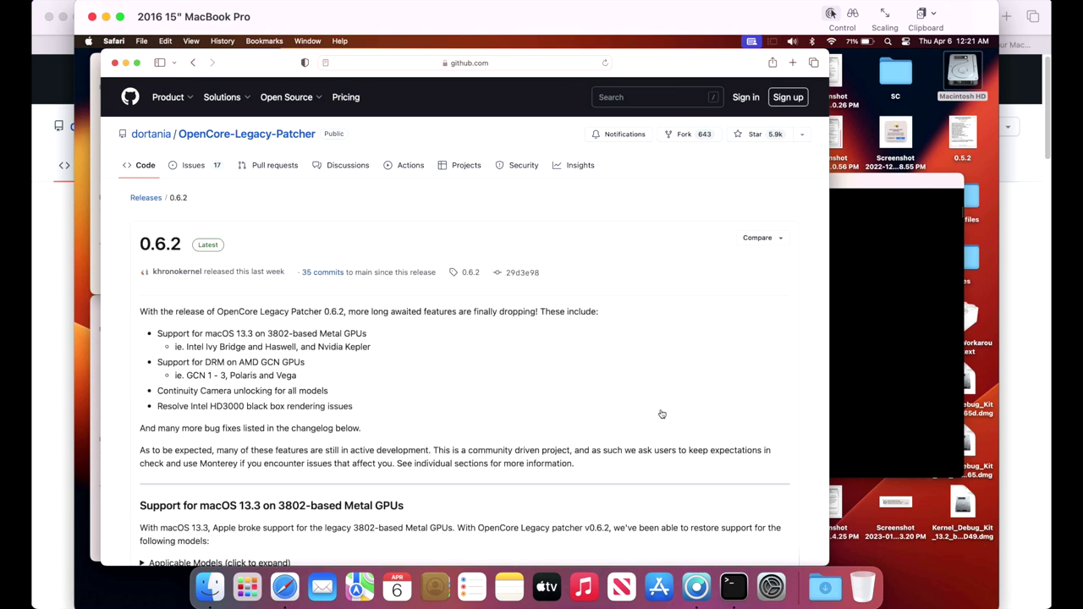
pyautogui.scroll(-2, 533, 362)
pyautogui.scroll(-10, 532, 361)
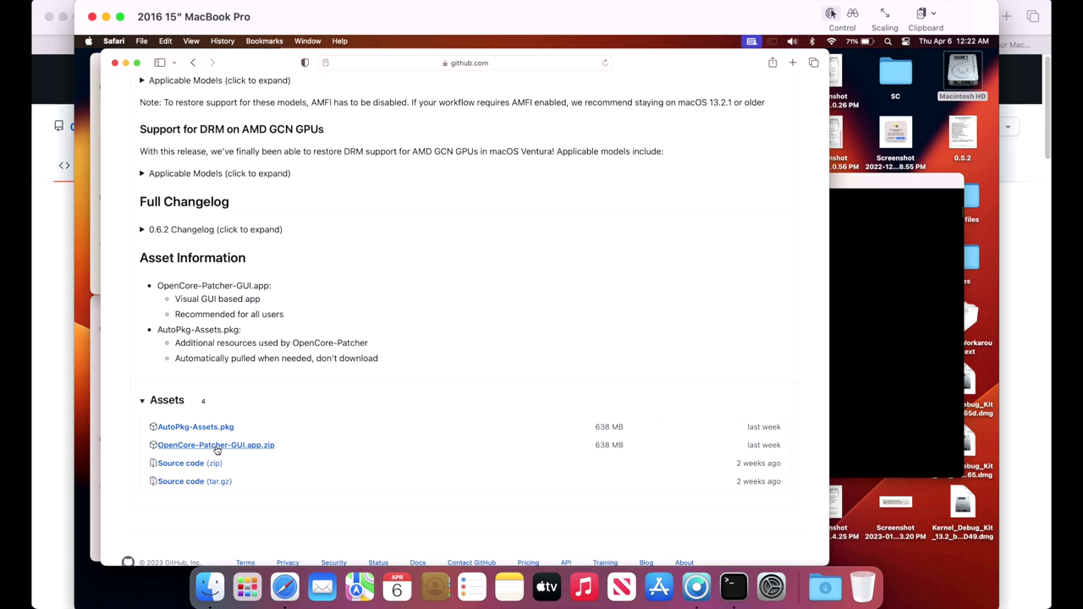
pyautogui.click(216, 446)
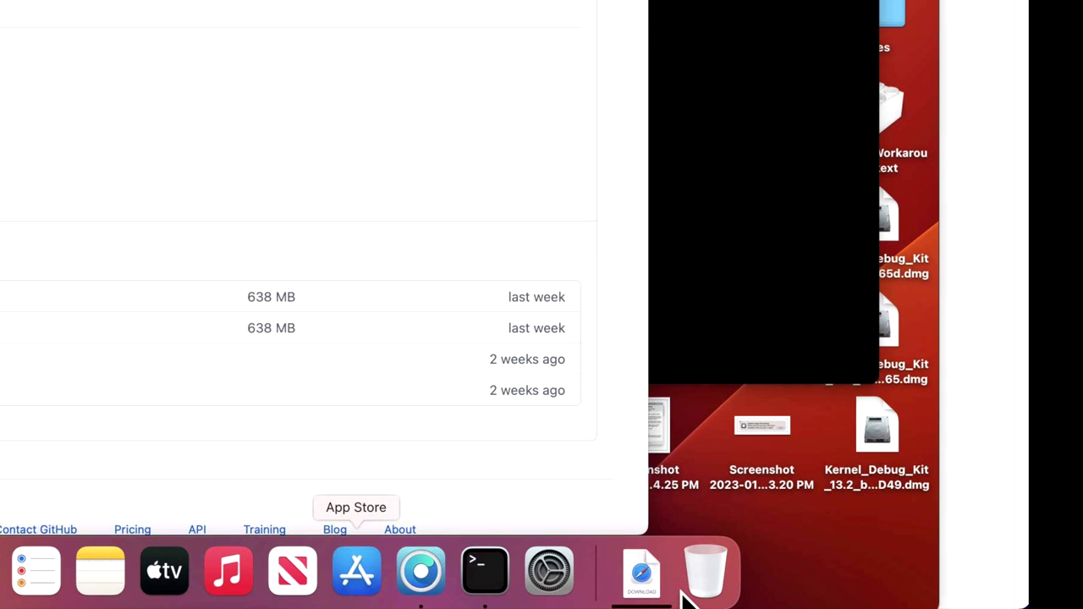
# Quit the running OpenCore Legacy Patcher v0.6.1 from its Dock icon menu
pyautogui.rightClick(438, 580)
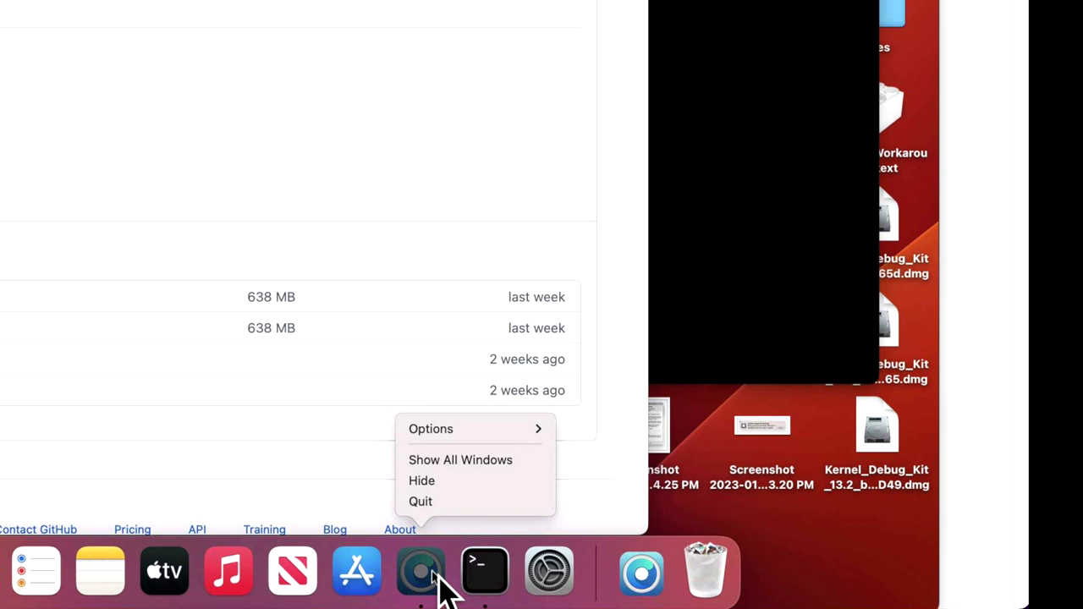
pyautogui.click(452, 502)
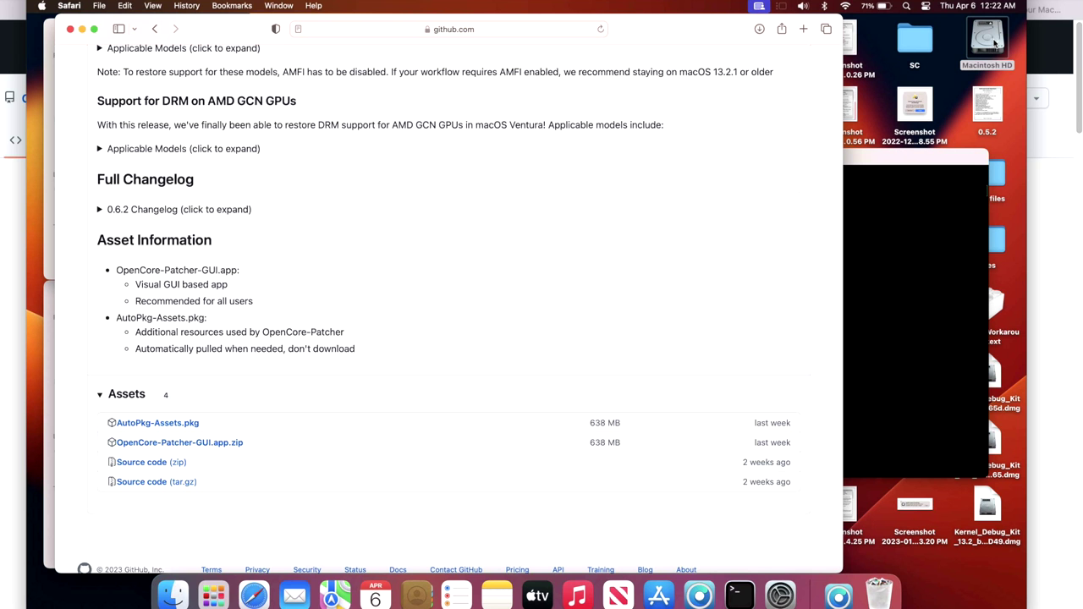
# Move the downloaded OpenCore-Patcher into Macintosh HD's Applications folder, replacing the older copy
pyautogui.doubleClick(994, 42)
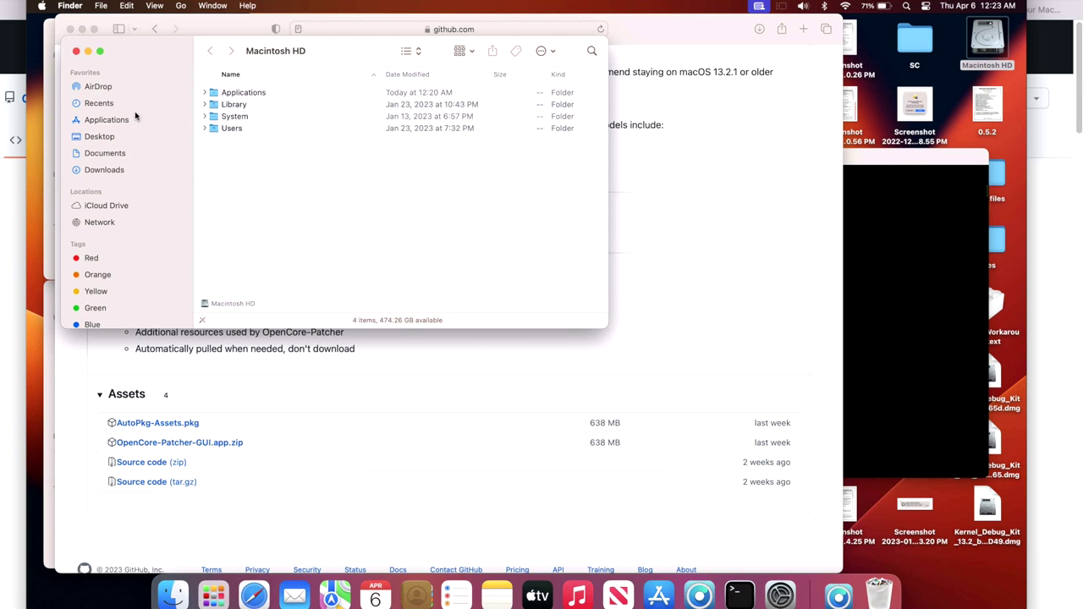
pyautogui.click(102, 122)
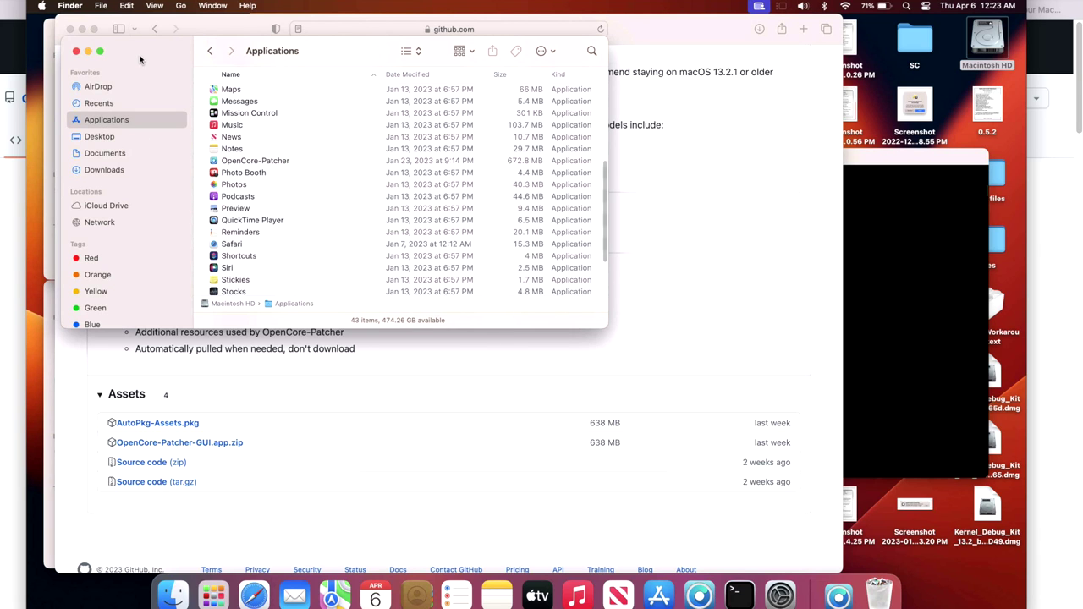
pyautogui.moveTo(138, 60); pyautogui.dragTo(332, 200)
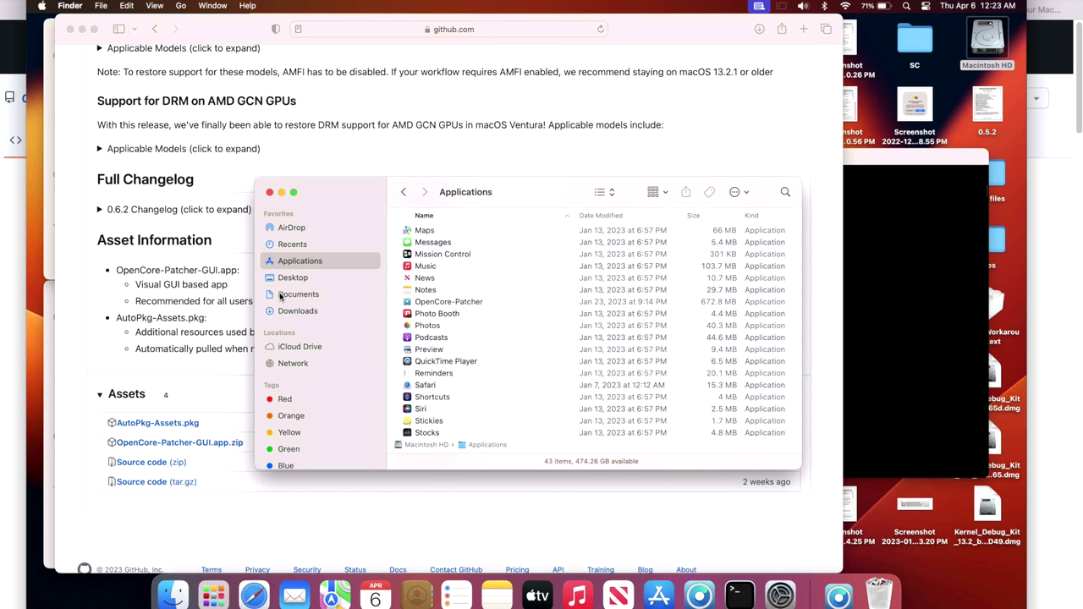
pyautogui.click(837, 594)
pyautogui.moveTo(837, 548); pyautogui.dragTo(540, 318)
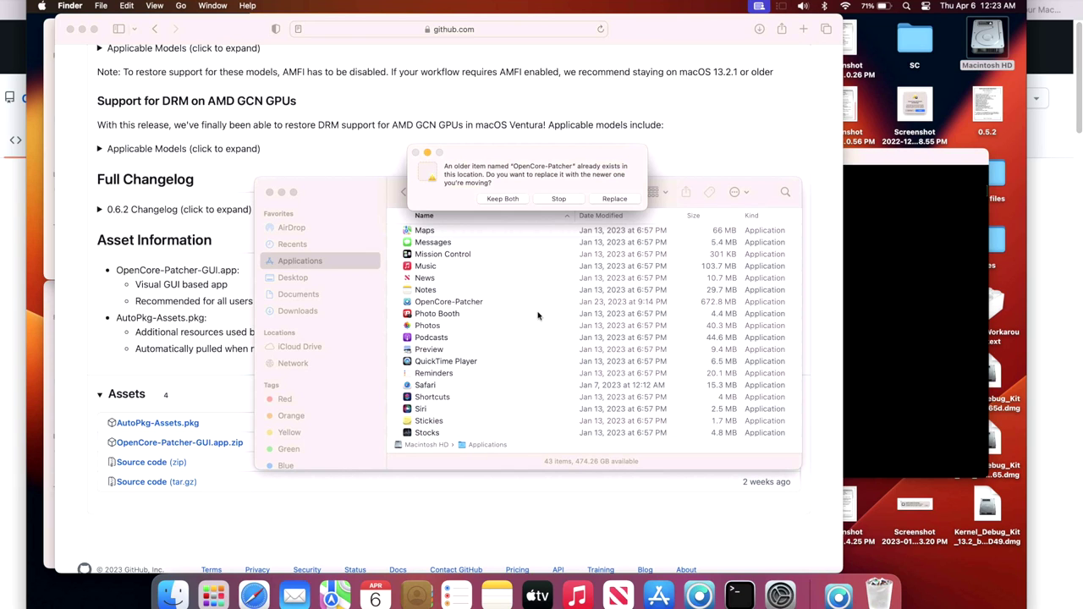
pyautogui.click(621, 200)
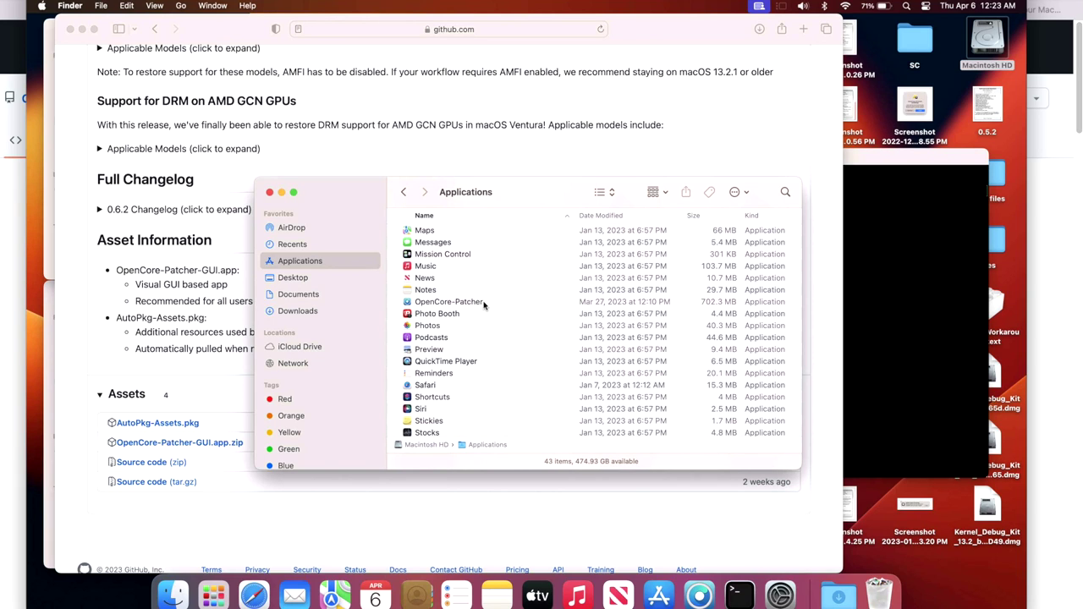
# Launch OpenCore-Patcher 0.6.2 past Gatekeeper, close Finder, minimize Safari, and place its window beside Terminal
pyautogui.doubleClick(457, 302)
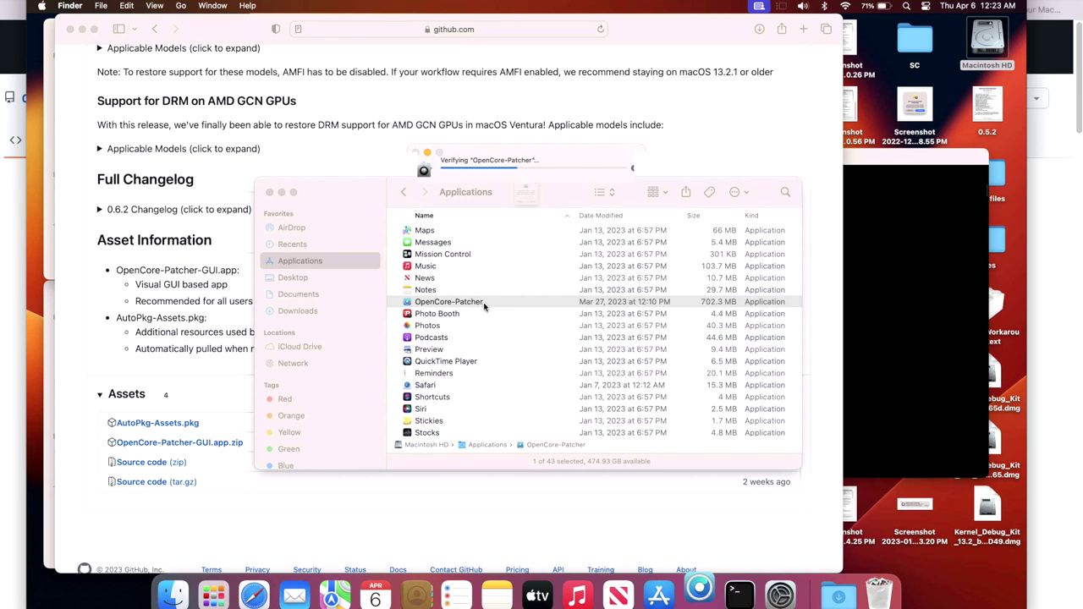
pyautogui.click(581, 255)
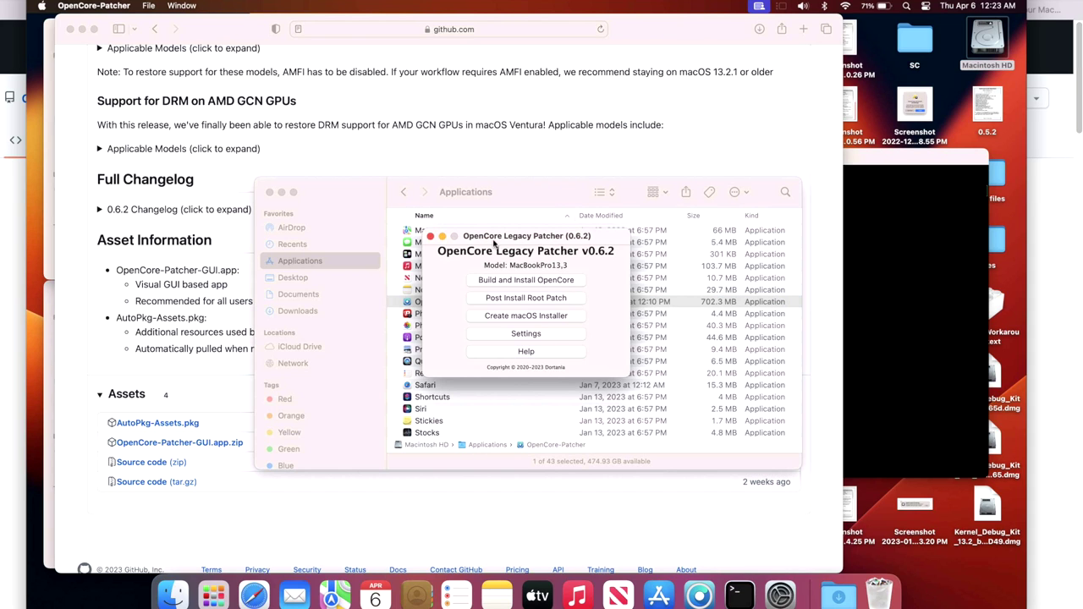
pyautogui.click(270, 193)
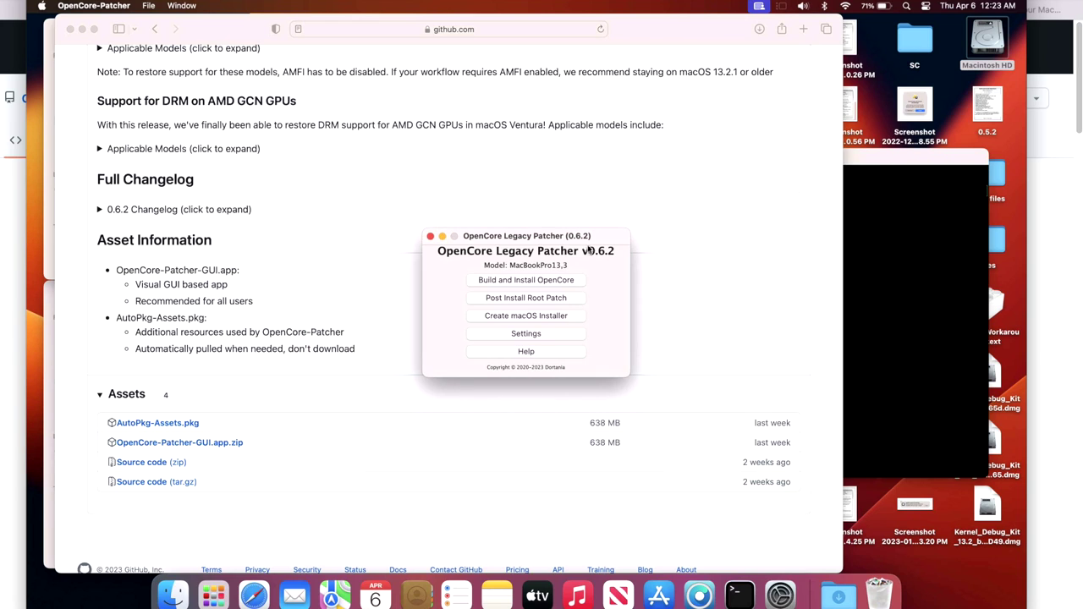
pyautogui.moveTo(606, 245); pyautogui.dragTo(593, 219)
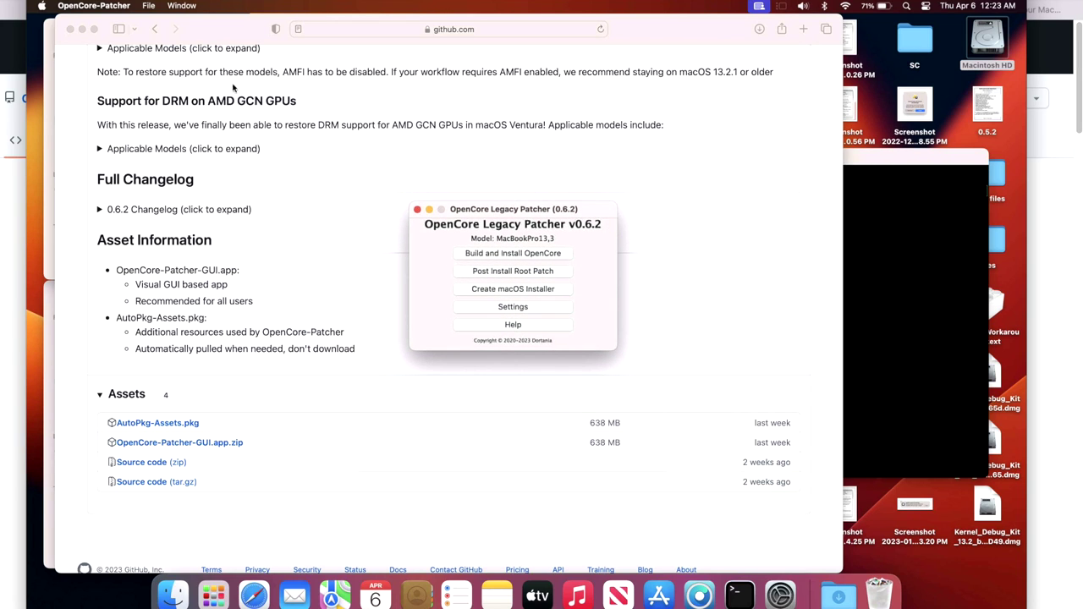
pyautogui.click(82, 31)
pyautogui.moveTo(576, 209); pyautogui.dragTo(267, 174)
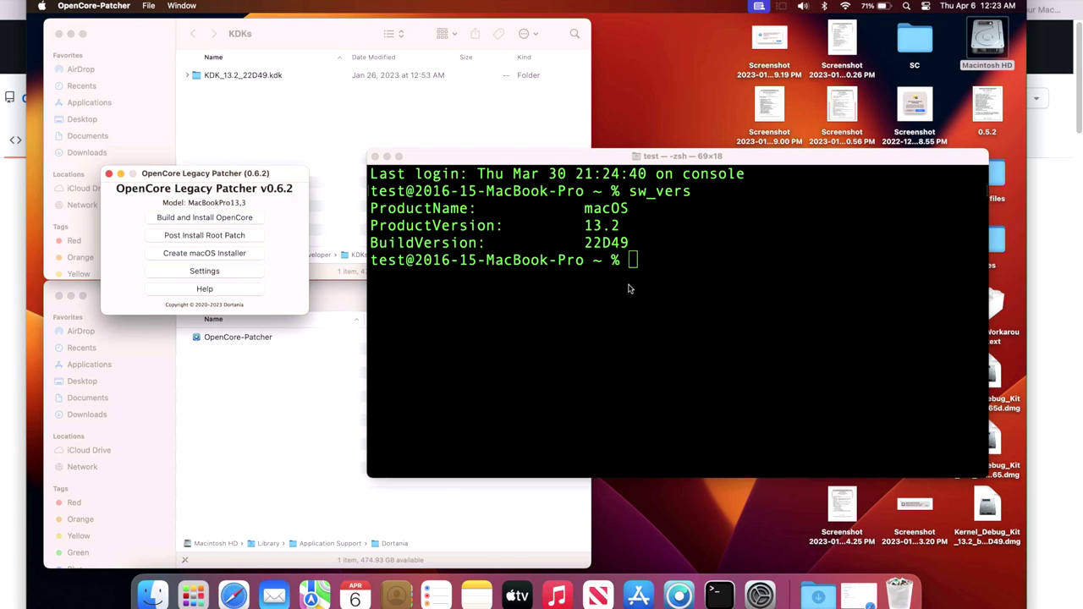
pyautogui.moveTo(289, 173); pyautogui.dragTo(346, 166)
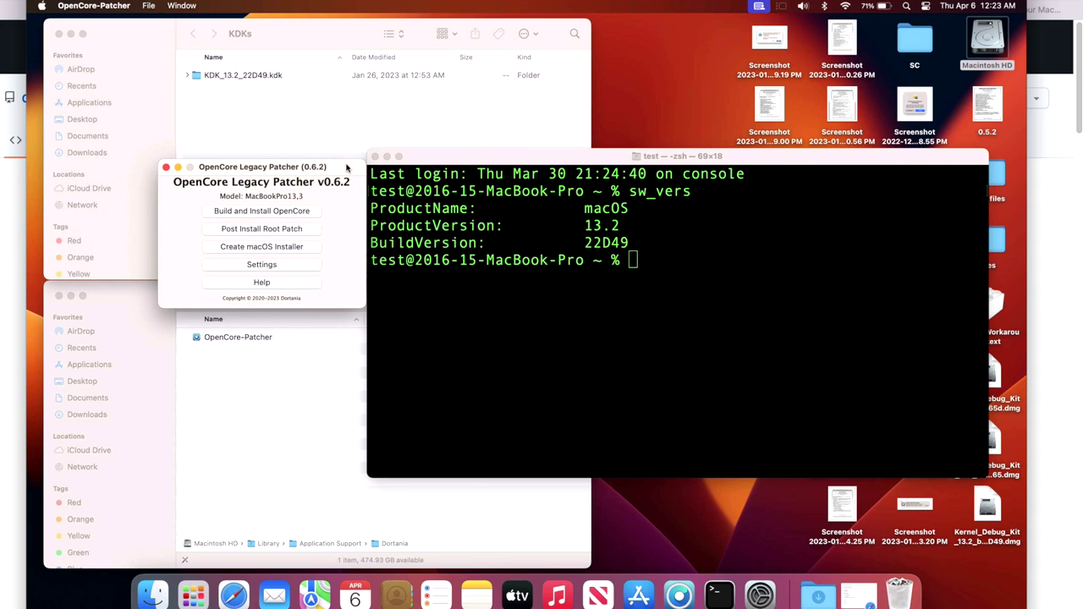
pyautogui.moveTo(339, 167); pyautogui.dragTo(316, 169)
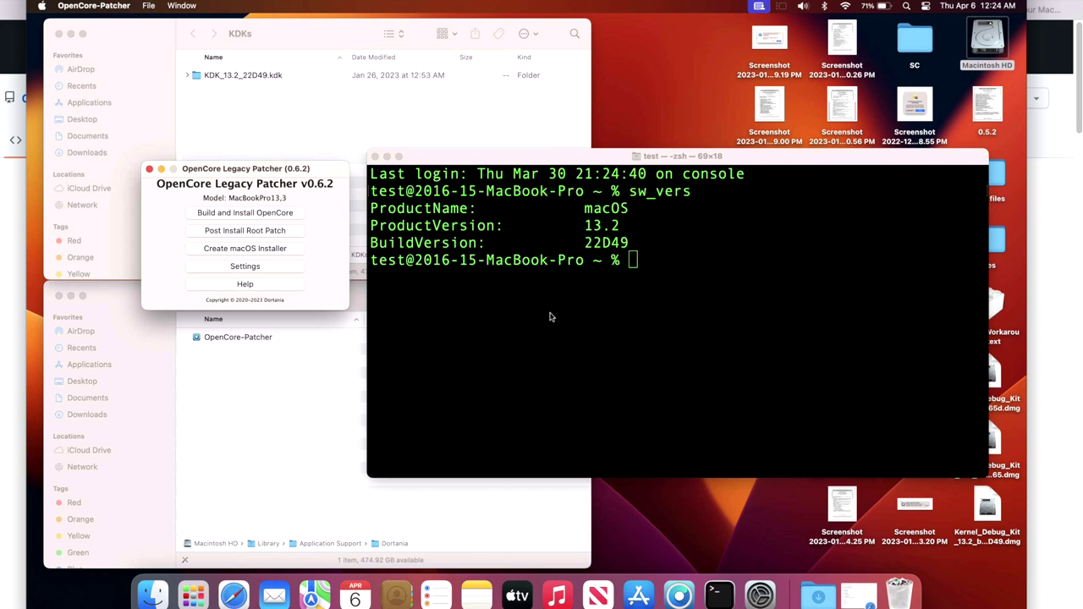
pyautogui.click(233, 595)
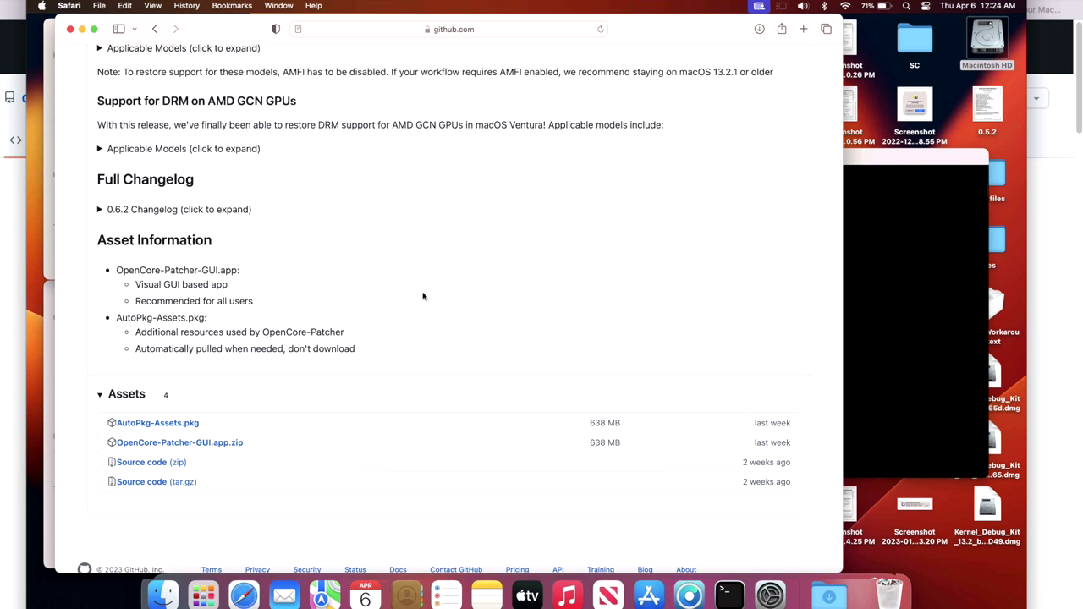
pyautogui.scroll(10, 283, 169)
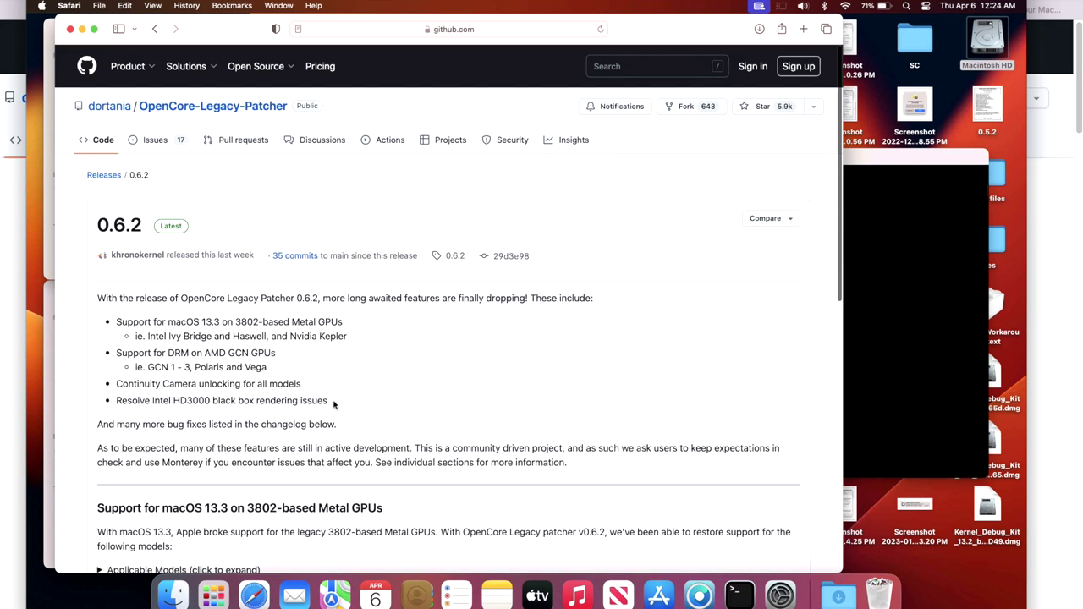
pyautogui.scroll(-4, 287, 415)
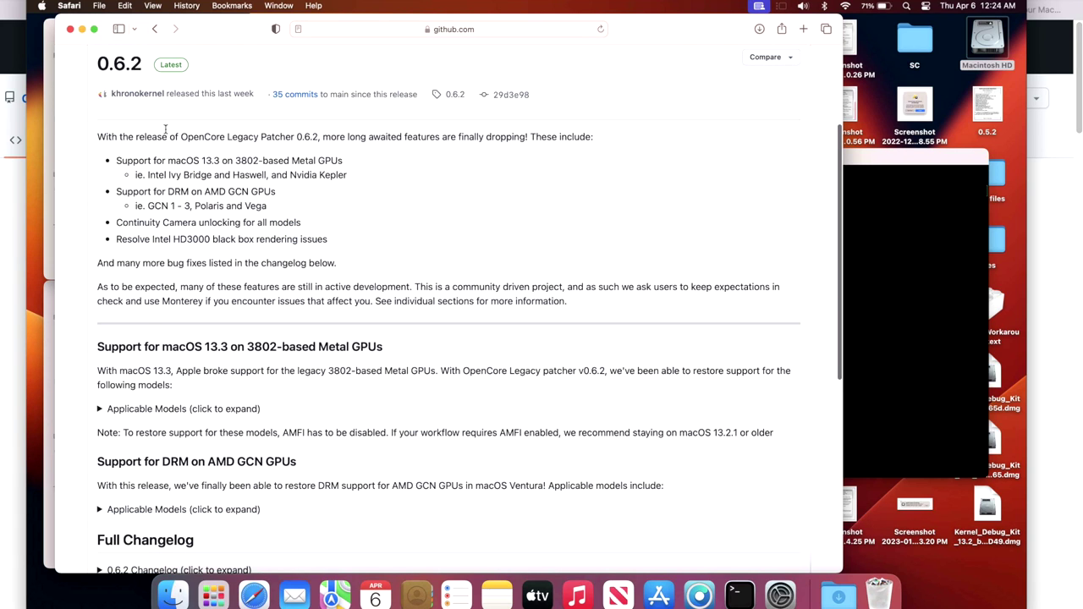
pyautogui.click(82, 30)
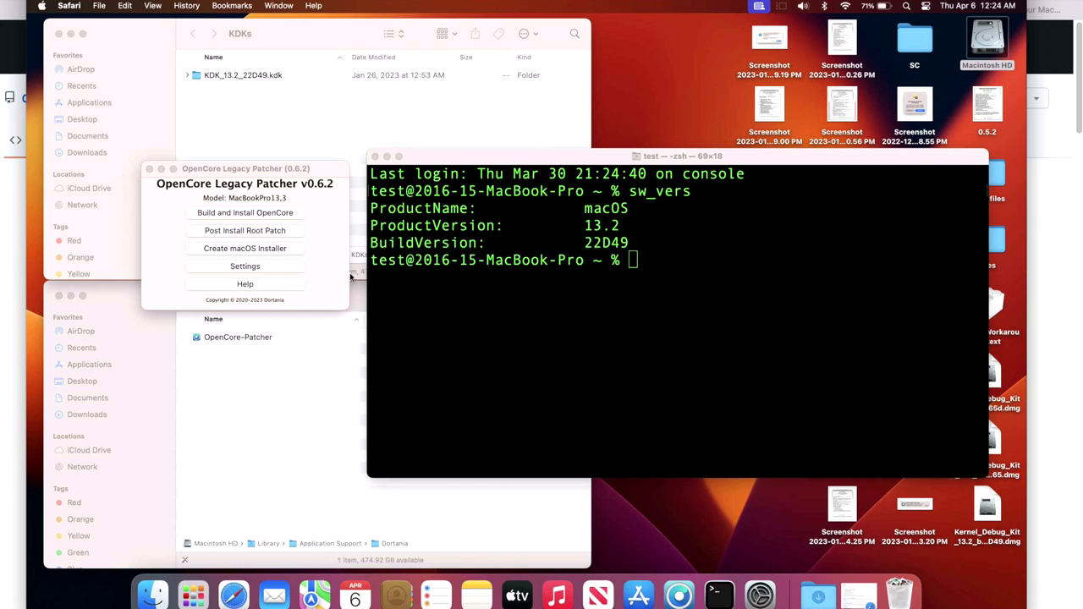
pyautogui.moveTo(330, 193); pyautogui.dragTo(324, 213)
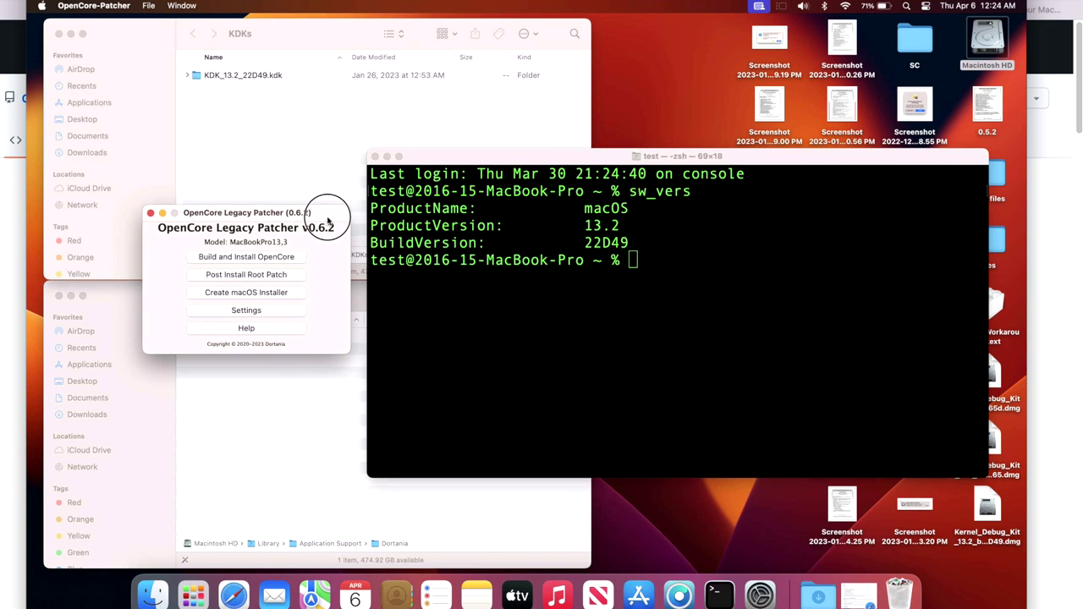
pyautogui.moveTo(265, 173); pyautogui.dragTo(263, 174)
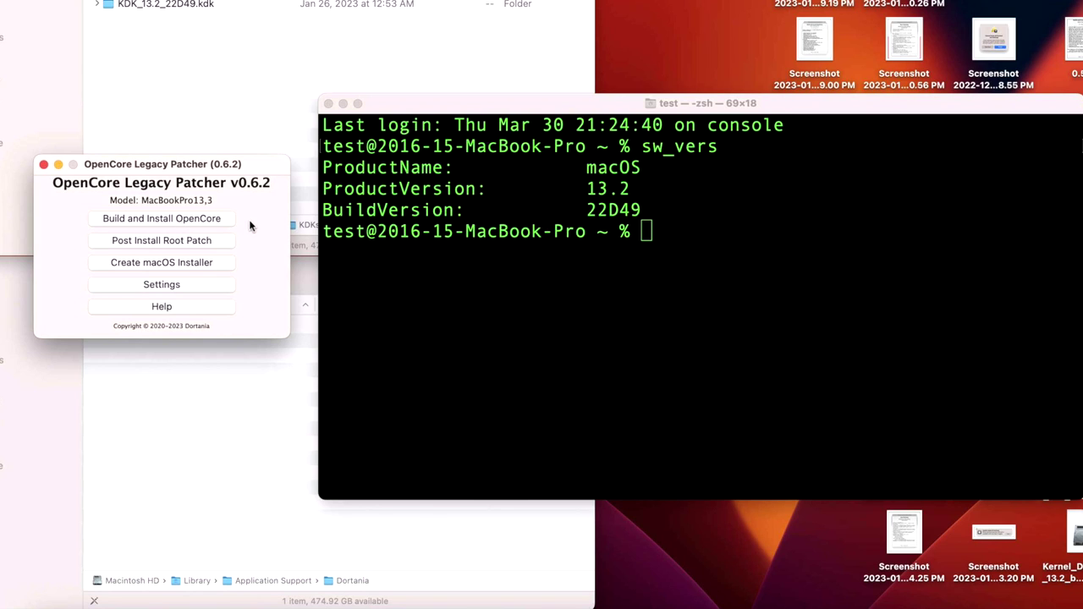
pyautogui.click(603, 263)
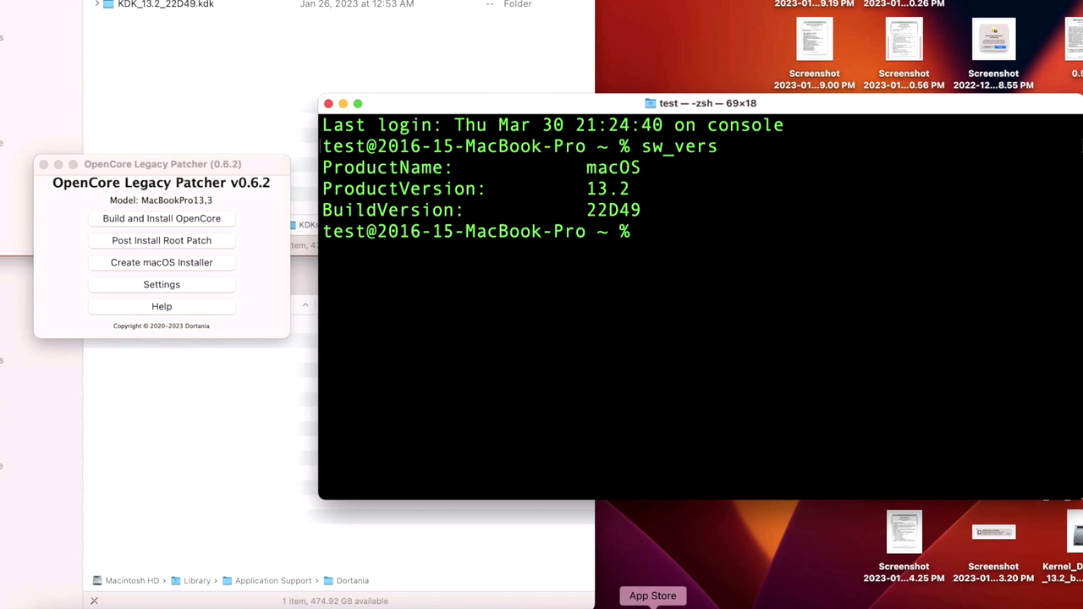
pyautogui.write('nvram 4D1FDA02-38C7-4A6A-9CC6-4BCCA8B30102:opencore-version')
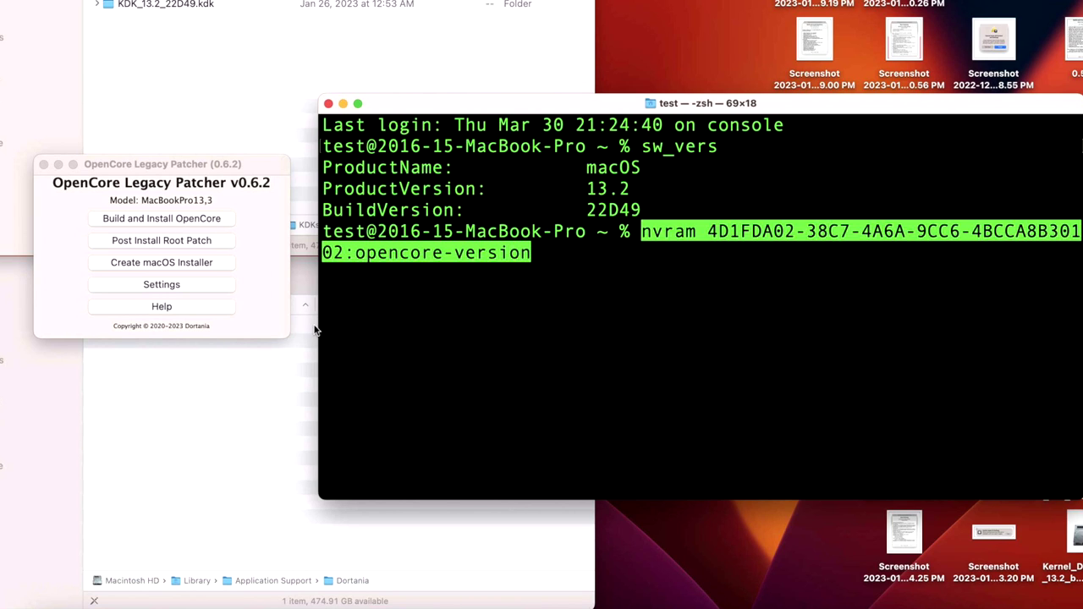
pyautogui.moveTo(317, 325); pyautogui.dragTo(5, 327)
pyautogui.press('Return')
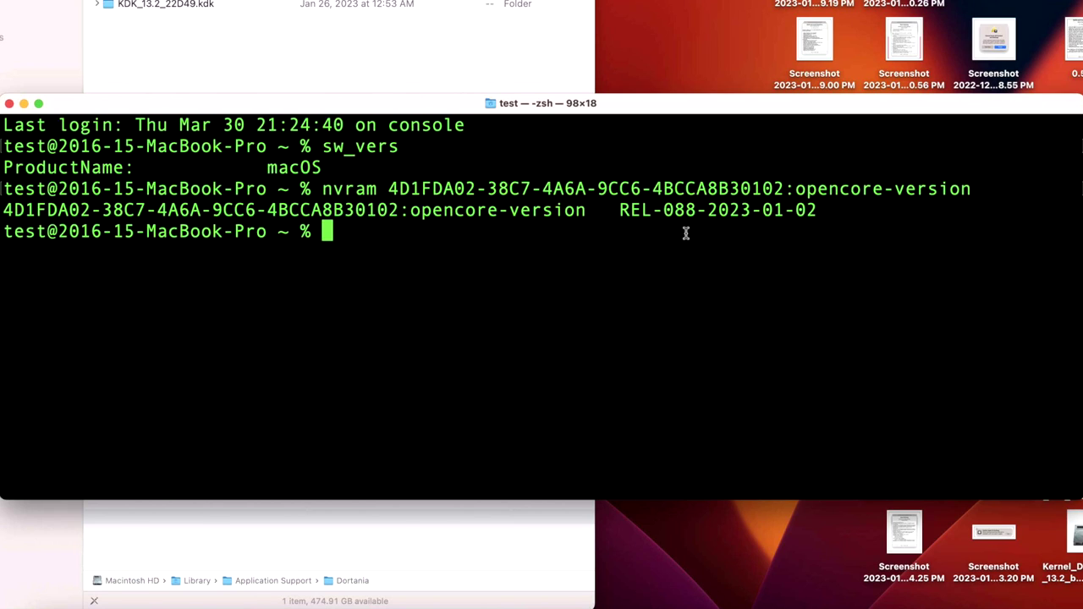
# Highlight the OpenCorePkg 0.9.0 line in the 0.6.2 release notes, then minimize the browser
pyautogui.click(612, 587)
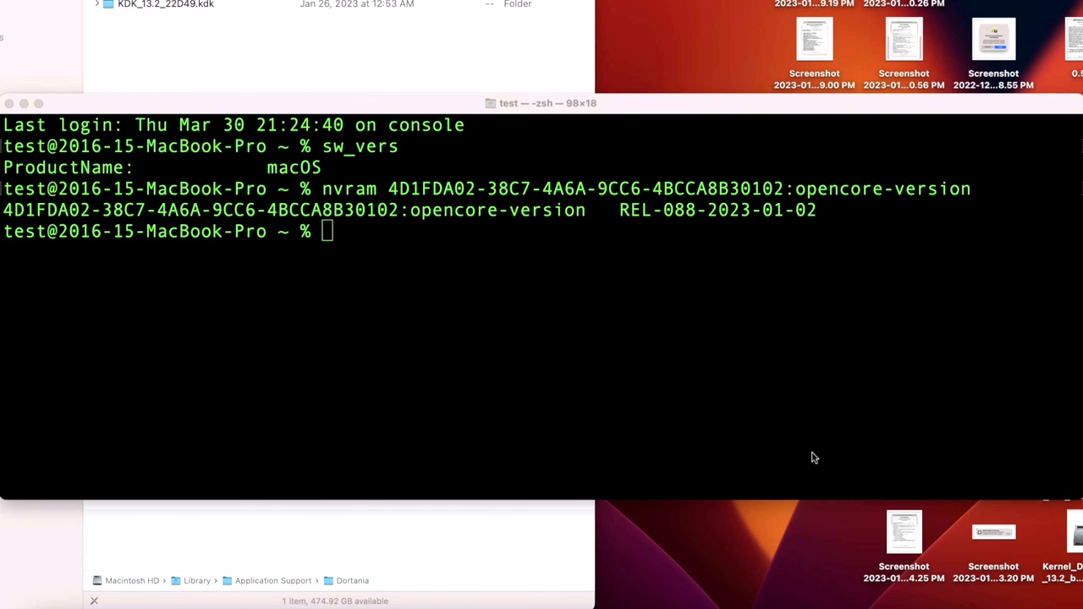
pyautogui.click(912, 601)
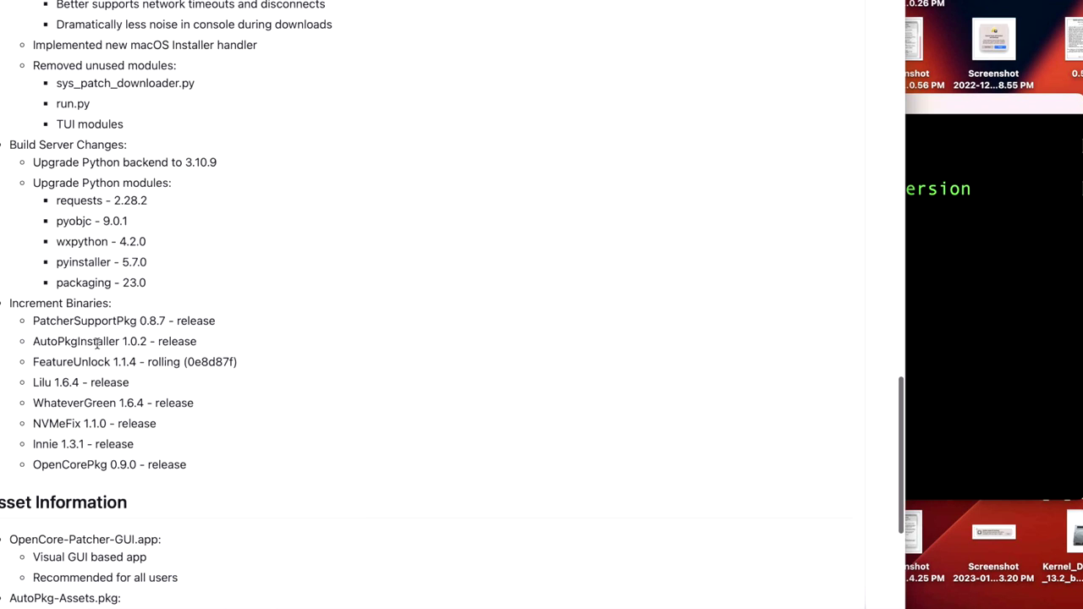
pyautogui.moveTo(190, 464); pyautogui.dragTo(26, 467)
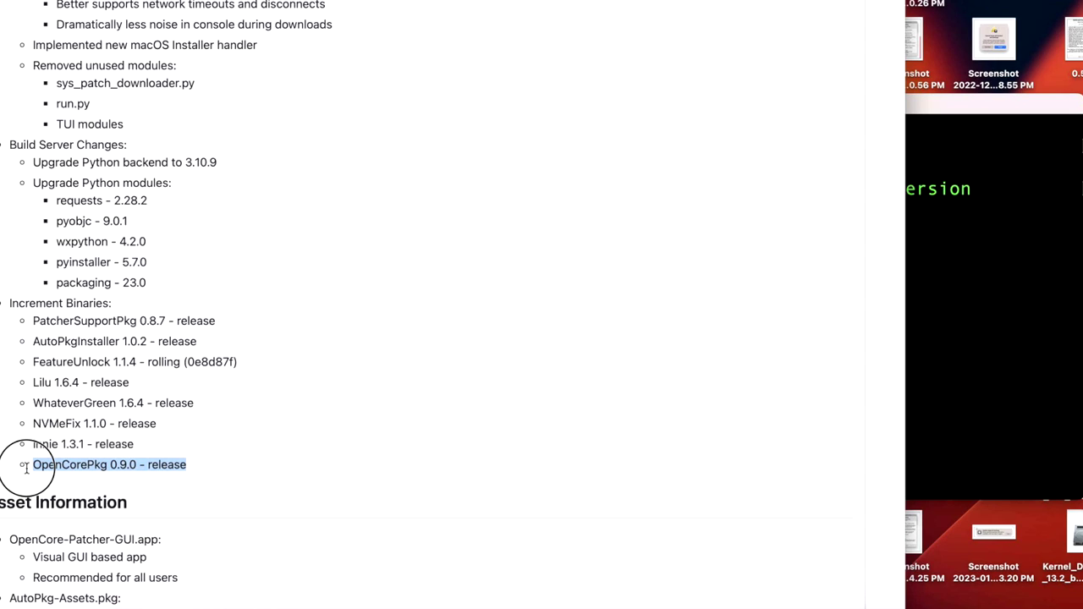
pyautogui.moveTo(26, 468); pyautogui.dragTo(27, 467)
pyautogui.press('super+m')
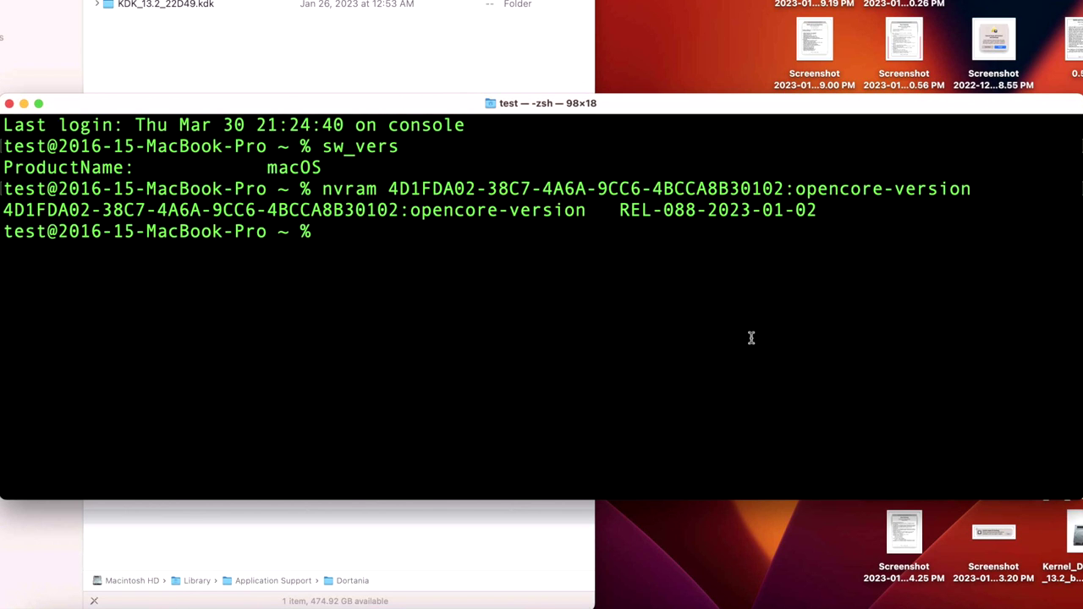
# Open the patcher's Settings, view Developer Settings, and turn off Show Boot Picker
pyautogui.click(703, 604)
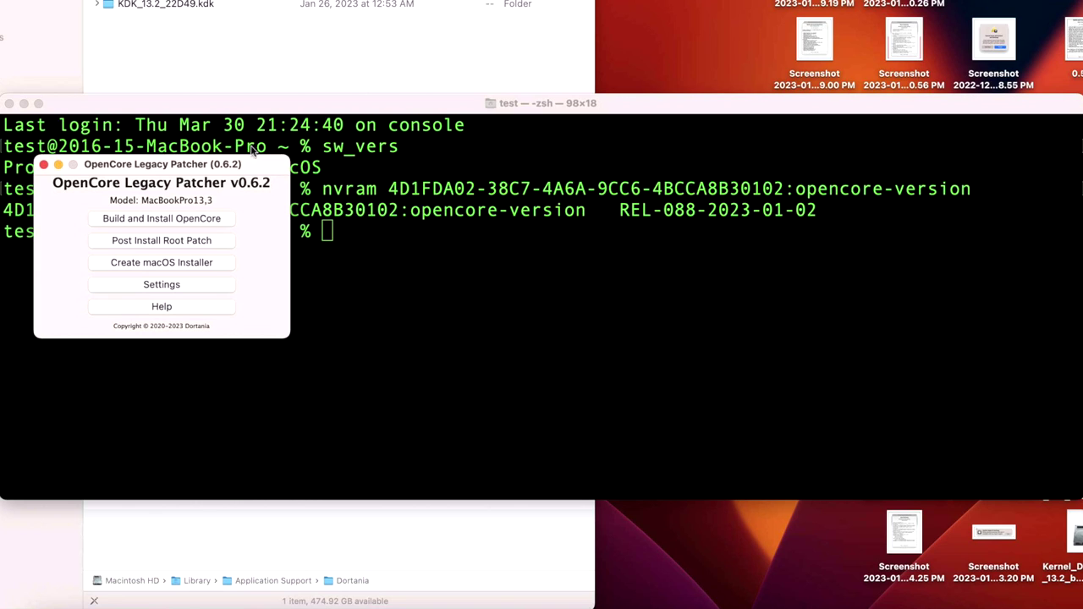
pyautogui.moveTo(250, 164); pyautogui.dragTo(562, 232)
pyautogui.click(527, 359)
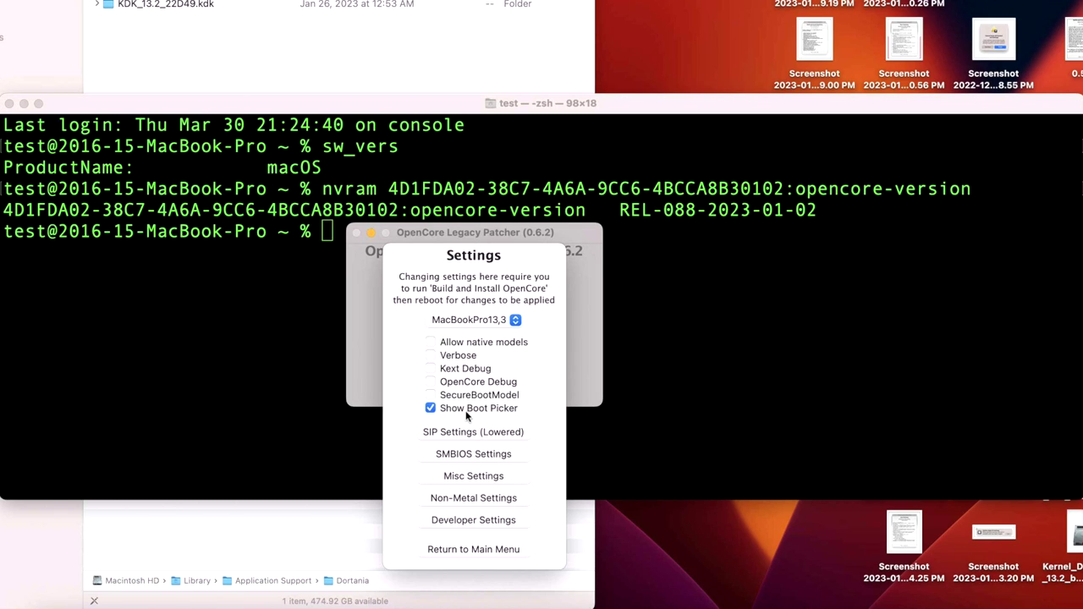
pyautogui.moveTo(466, 415)
pyautogui.click(487, 521)
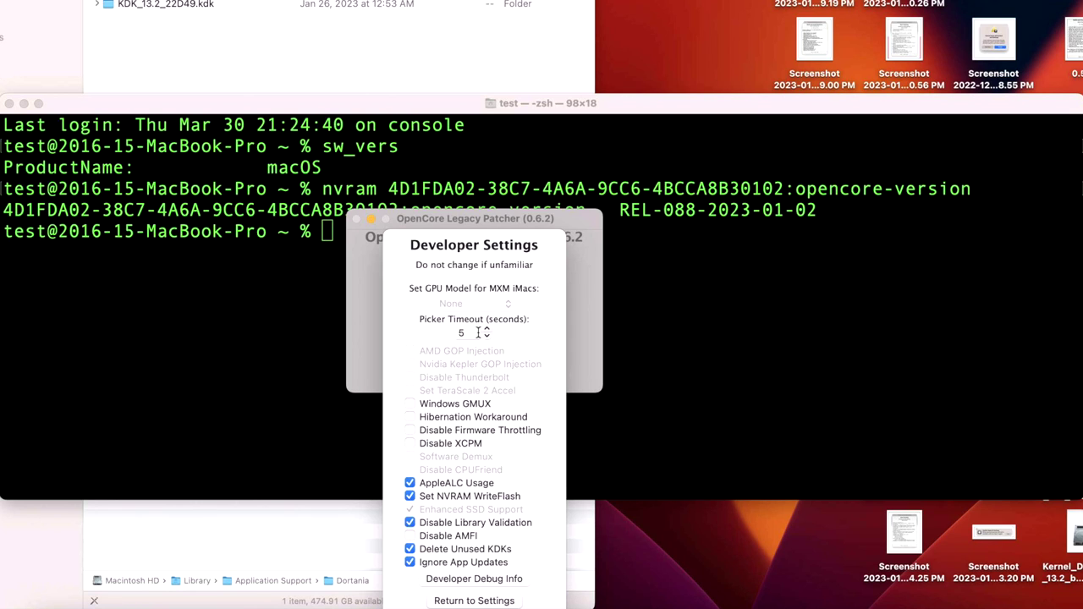
pyautogui.click(493, 601)
pyautogui.click(484, 398)
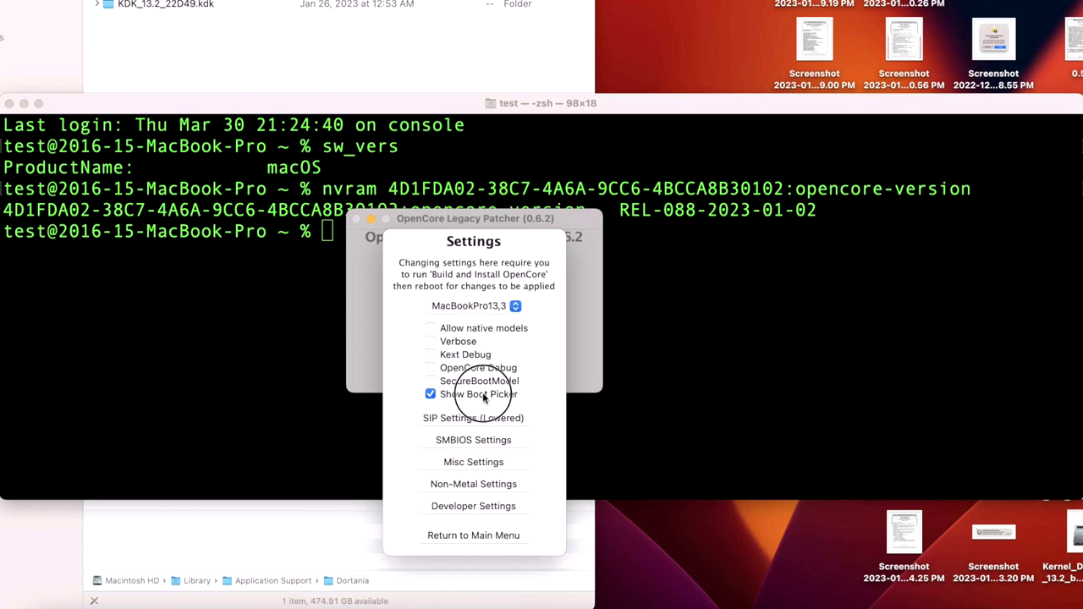
pyautogui.click(489, 535)
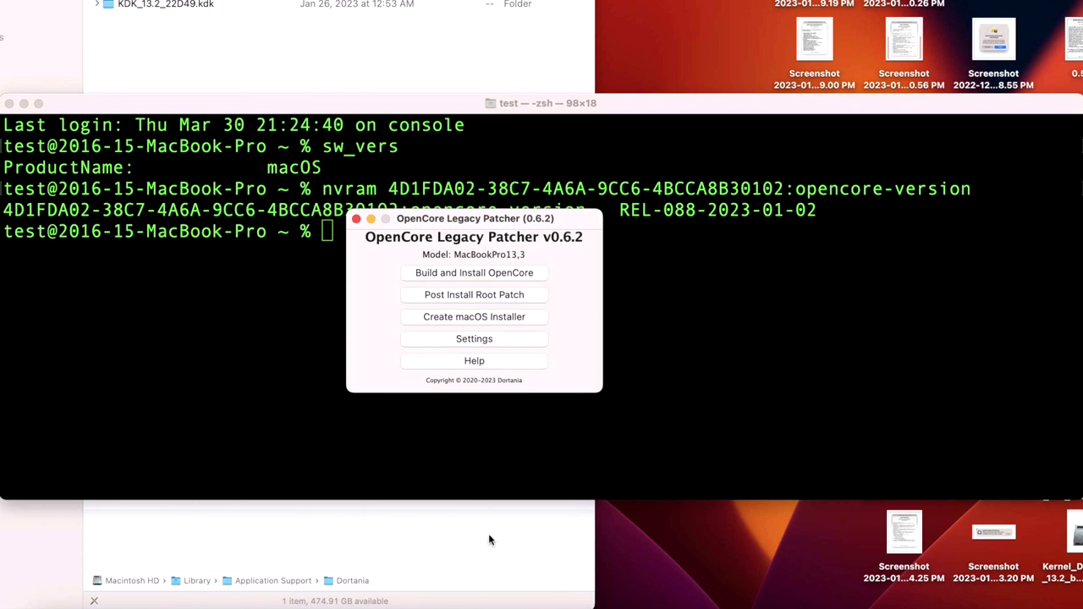
# Recheck Settings so Show Boot Picker and SecureBootModel both end unchecked, then return to the main menu
pyautogui.click(506, 342)
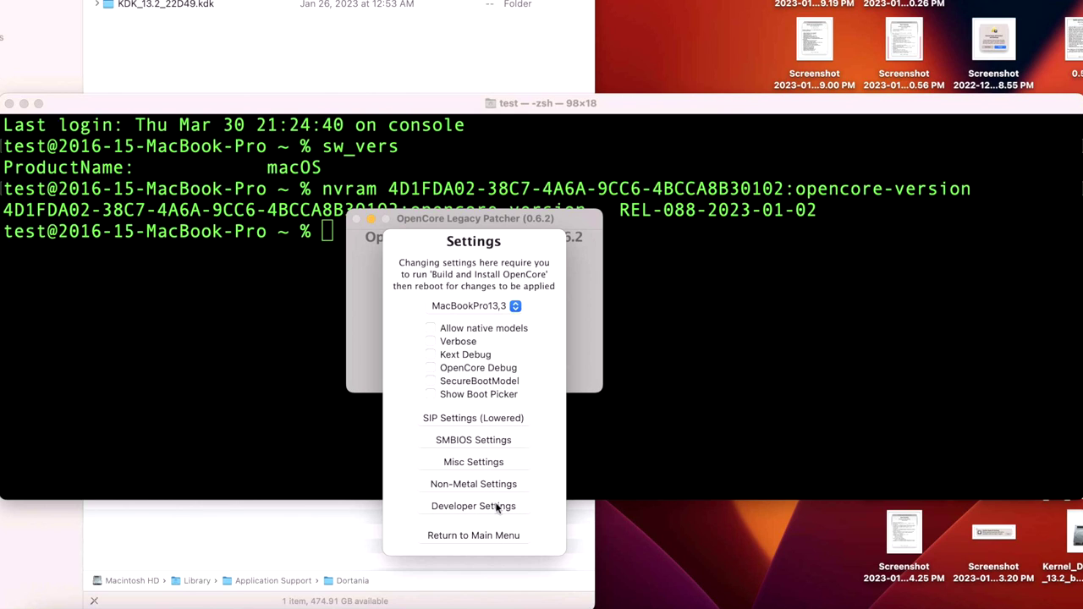
pyautogui.click(500, 539)
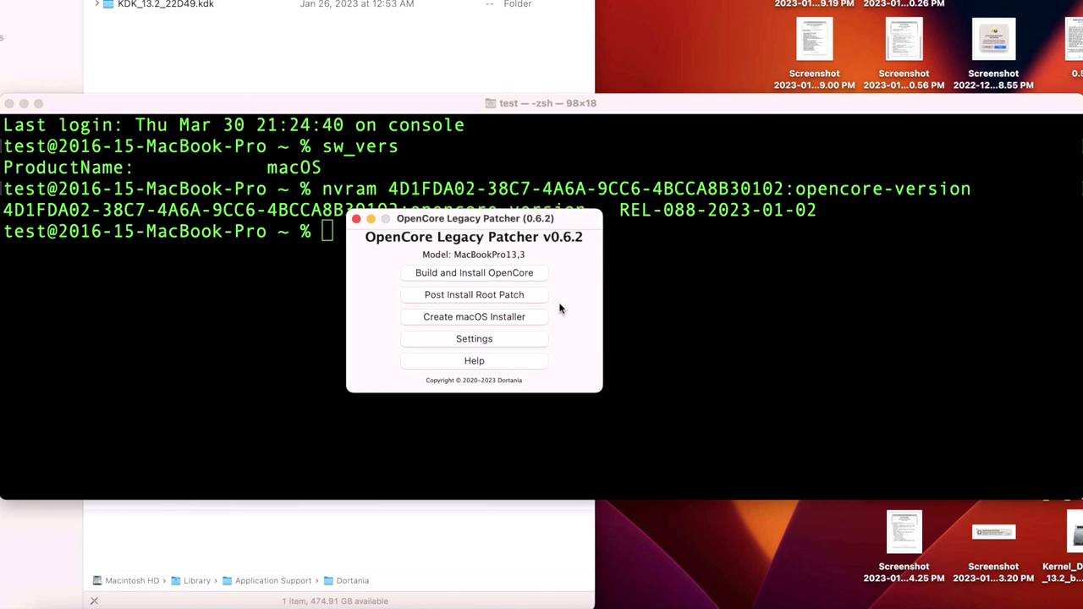
pyautogui.click(522, 341)
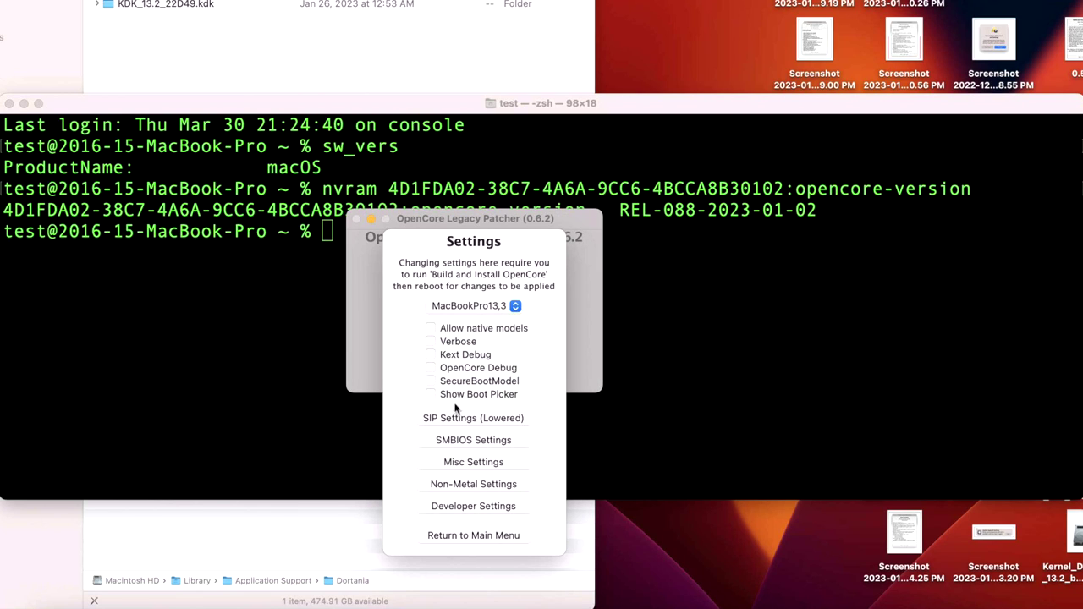
pyautogui.click(454, 394)
pyautogui.click(455, 382)
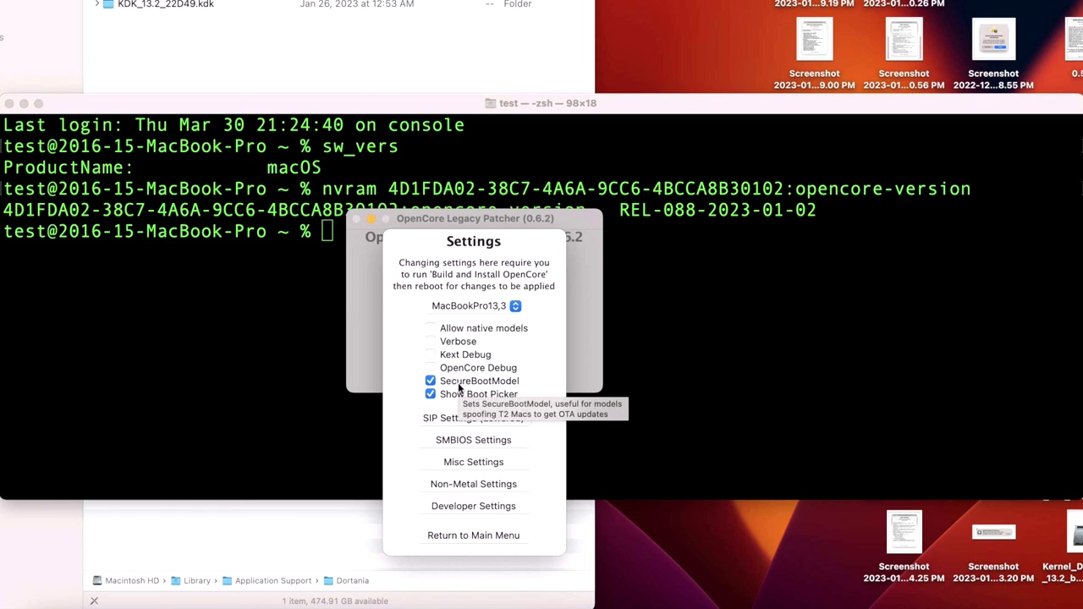
pyautogui.click(462, 383)
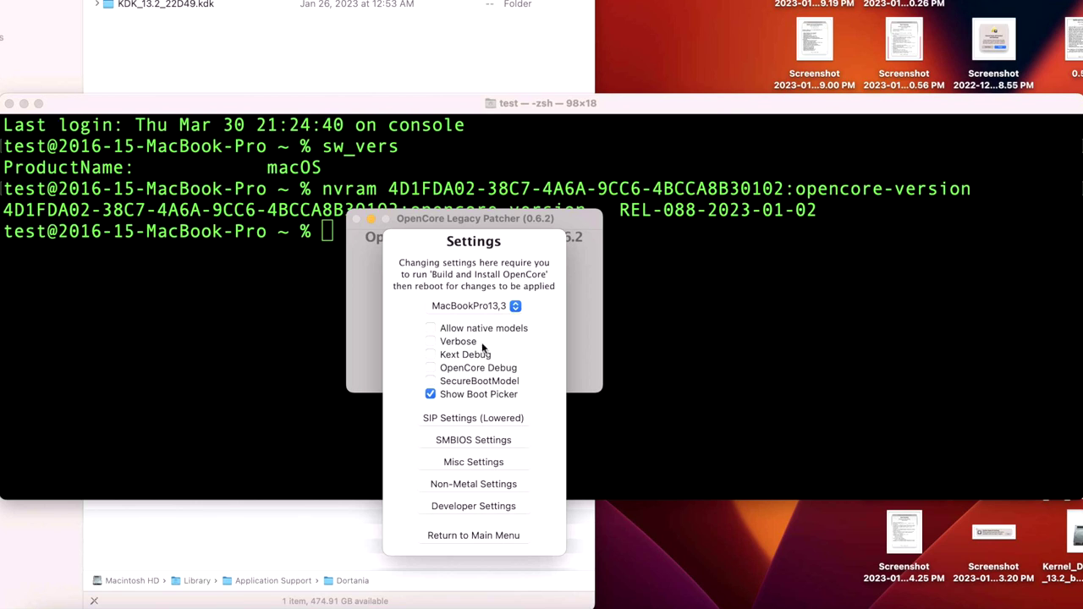
pyautogui.click(490, 398)
pyautogui.click(492, 535)
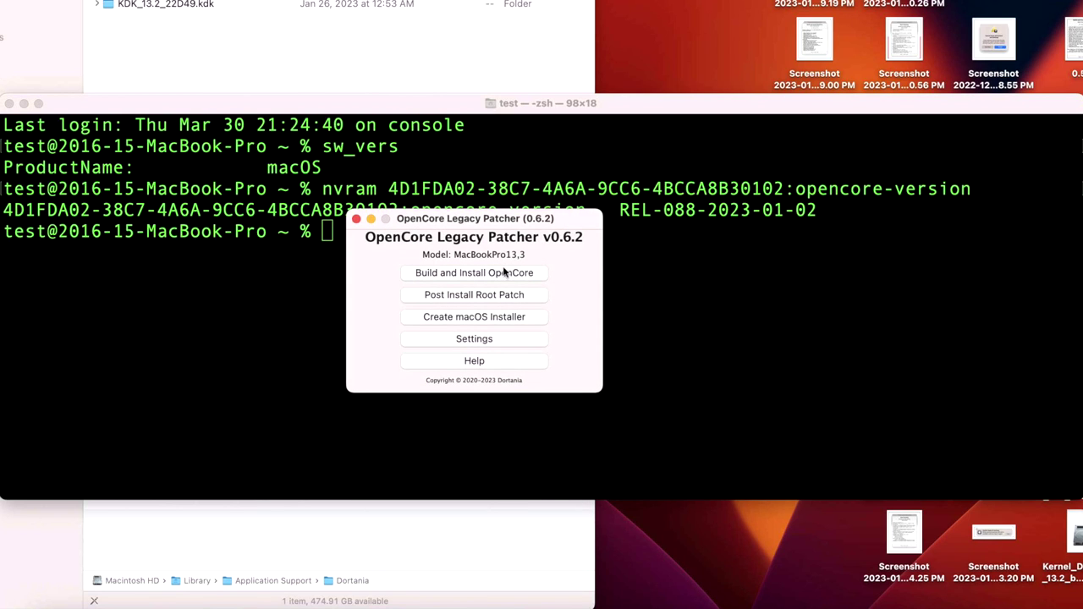
# Build OpenCore, install it to the disk0s1 EFI partition with the admin password, and choose Reboot
pyautogui.click(506, 273)
pyautogui.click(526, 283)
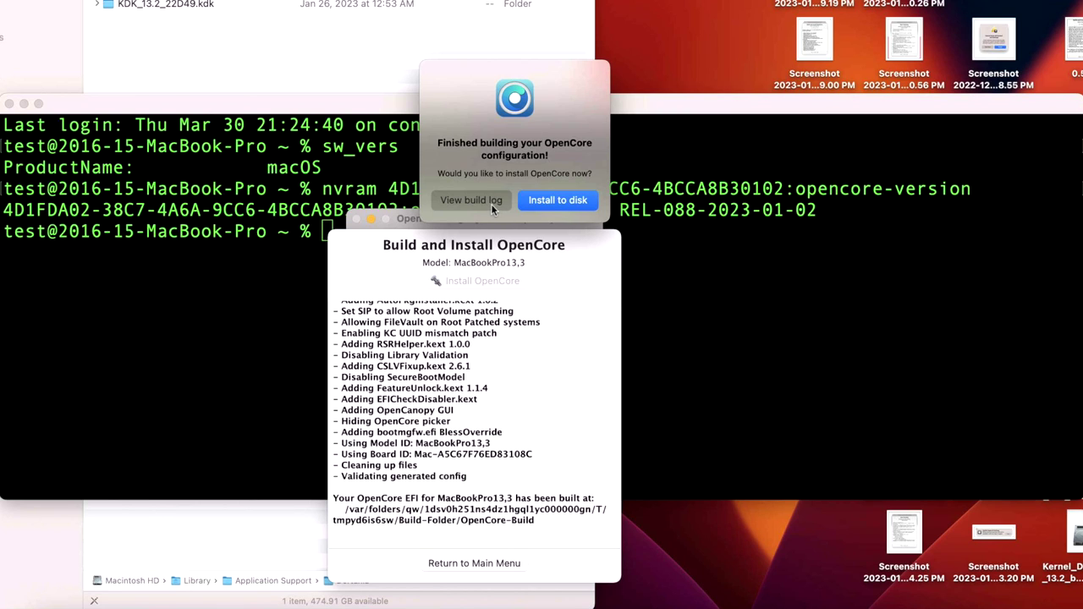
pyautogui.click(551, 203)
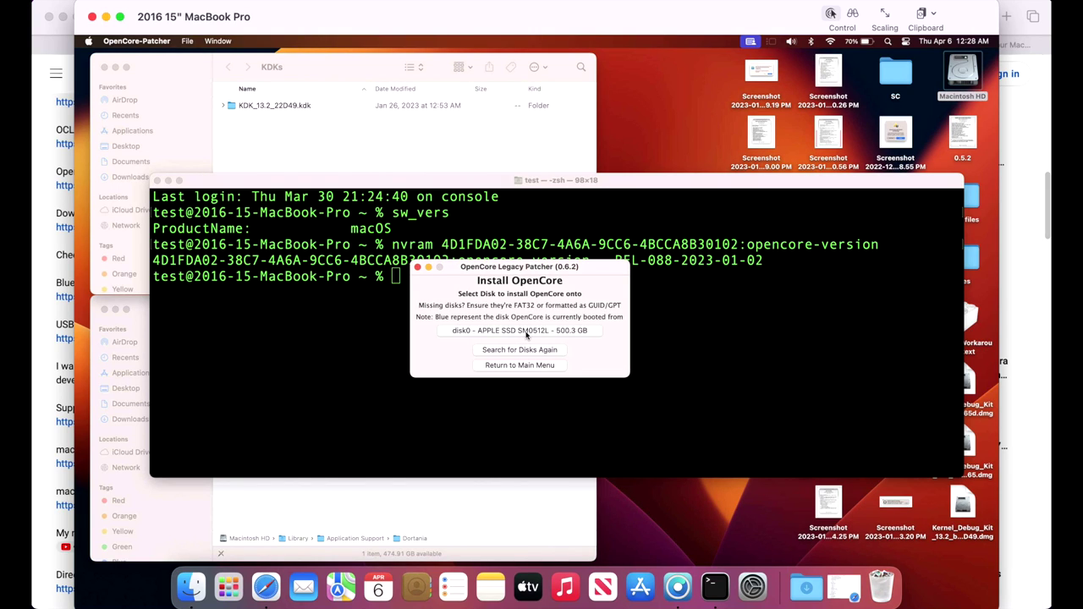
pyautogui.click(526, 333)
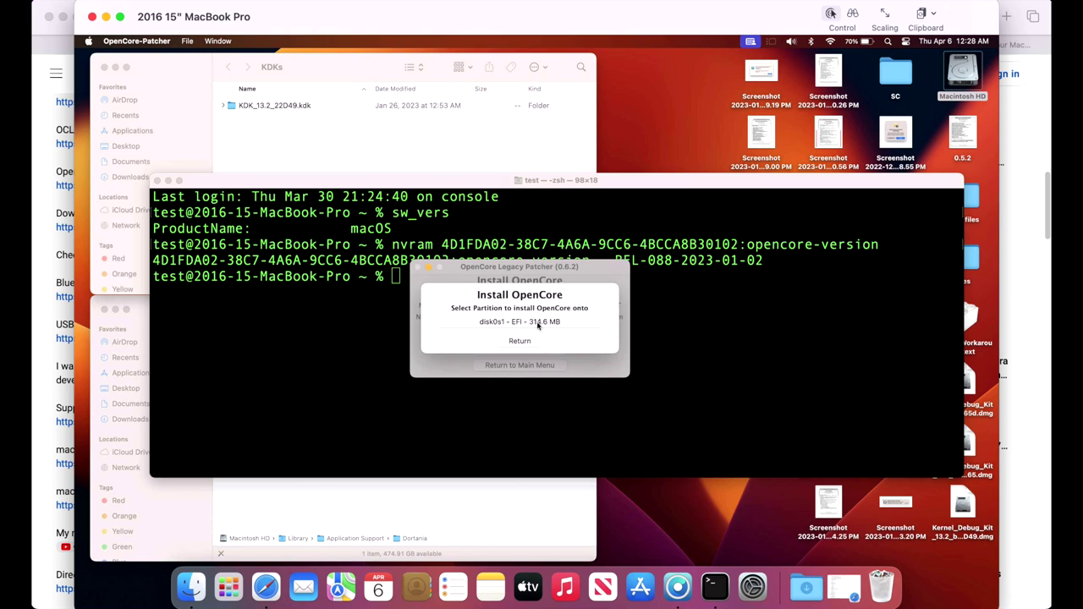
pyautogui.click(537, 323)
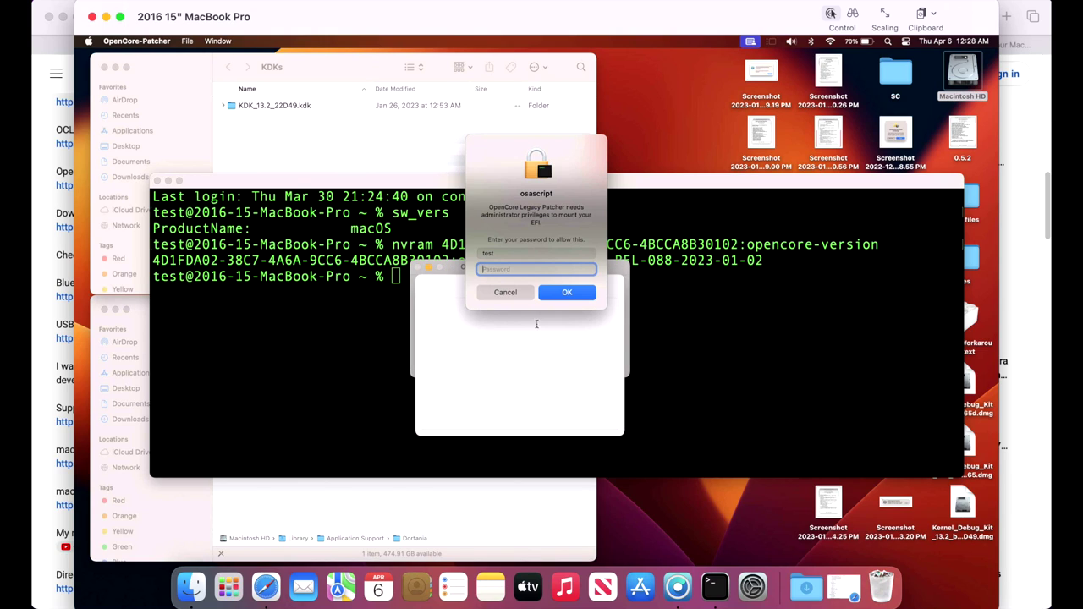
pyautogui.write('test')
pyautogui.press('Return')
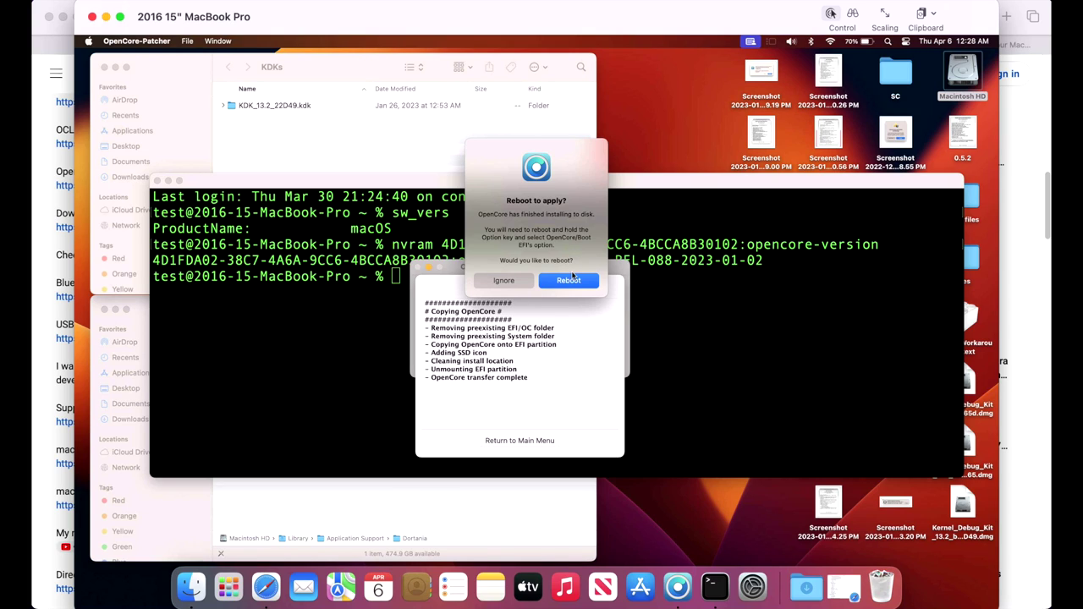
pyautogui.click(568, 280)
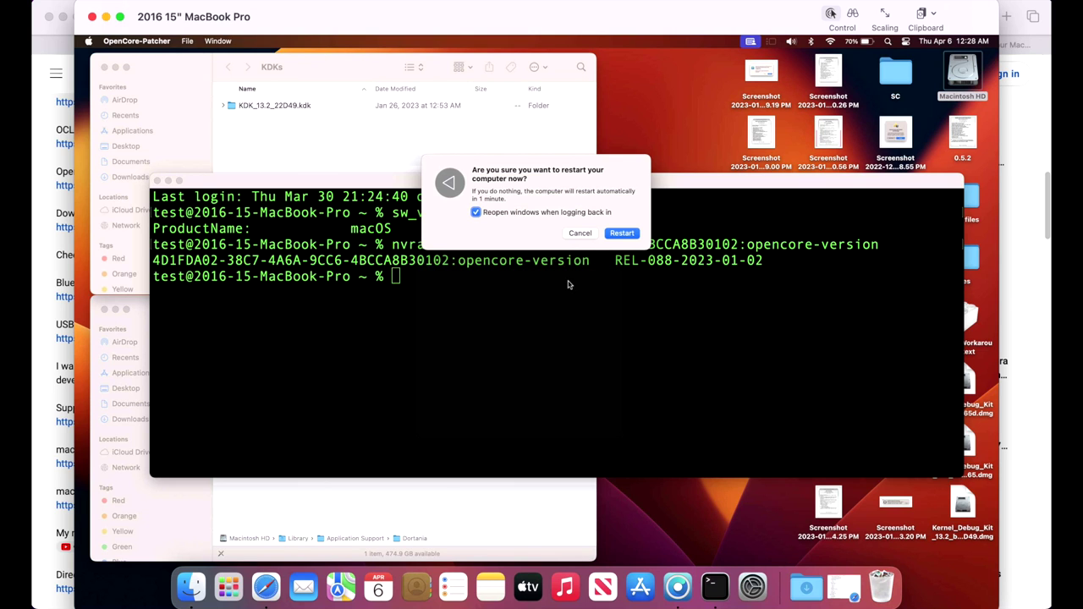
# Restart the Mac, dismiss the background items notification, and open Macintosh HD's Library folder
pyautogui.click(610, 232)
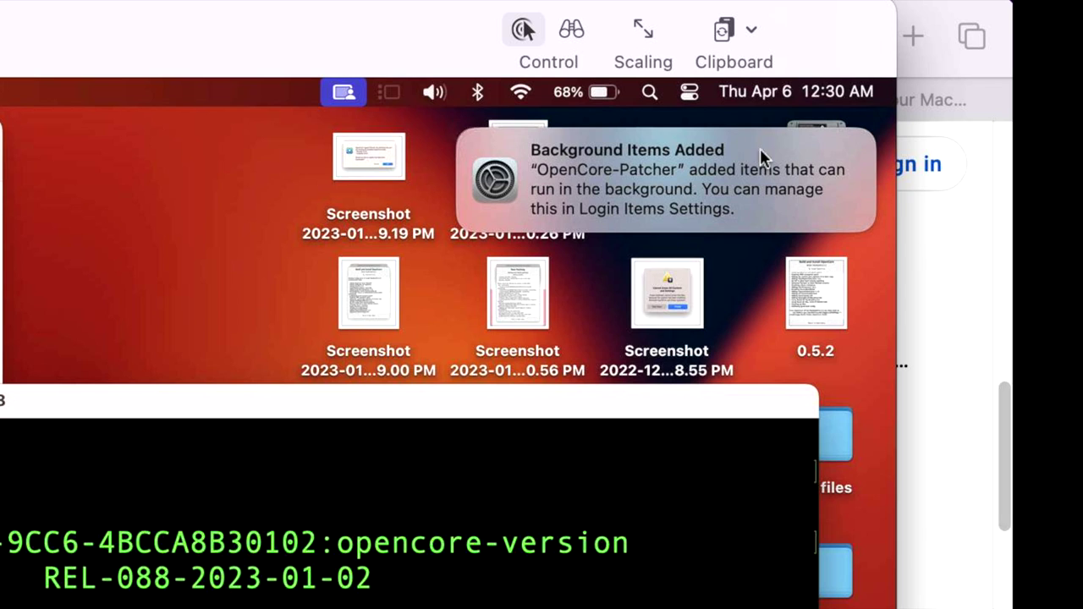
pyautogui.click(462, 133)
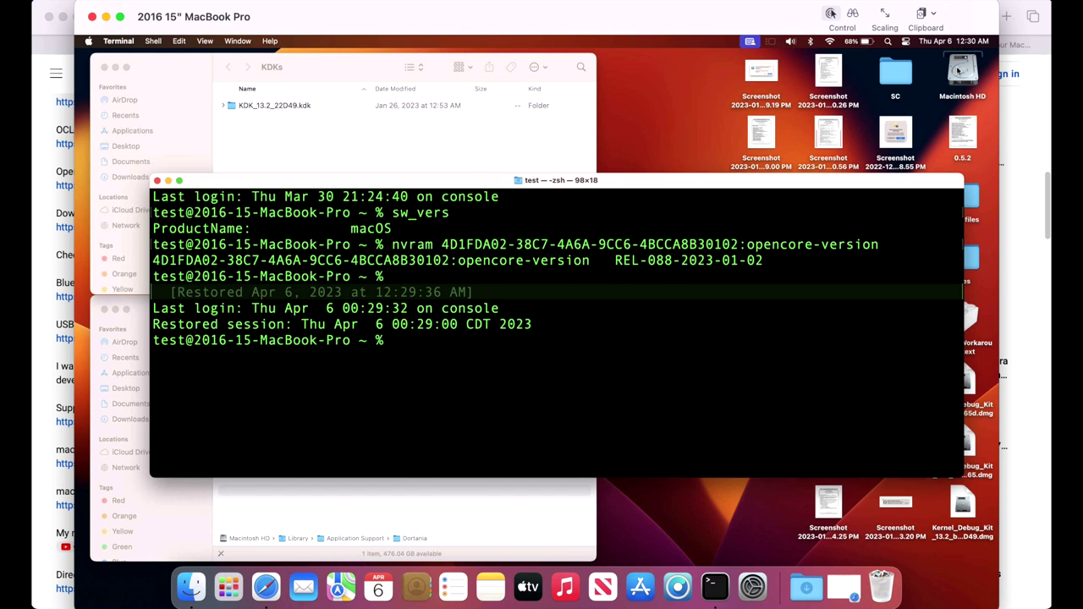
pyautogui.doubleClick(960, 73)
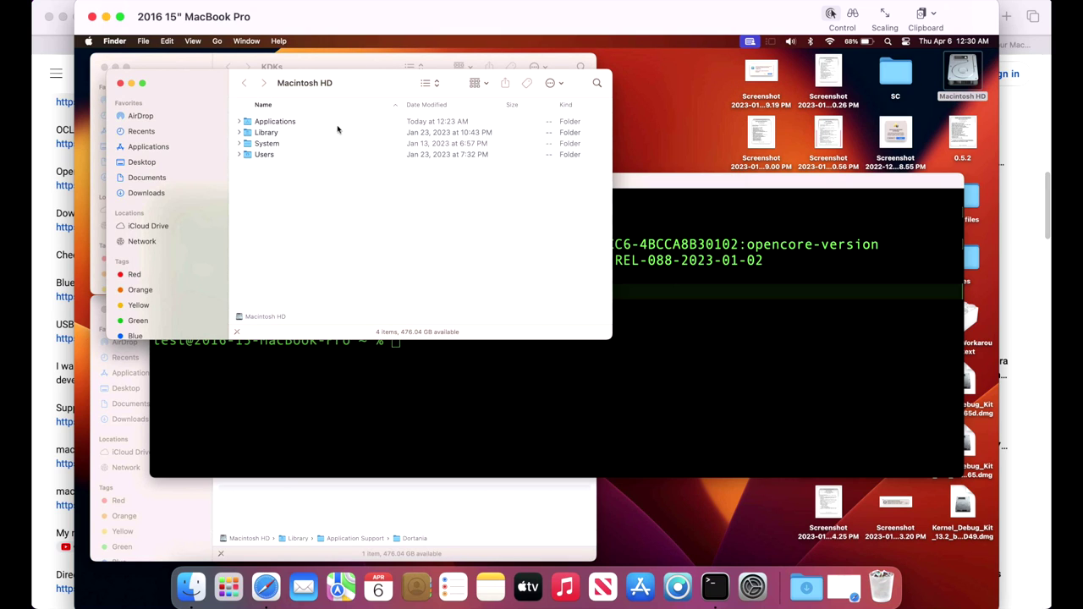
pyautogui.doubleClick(337, 131)
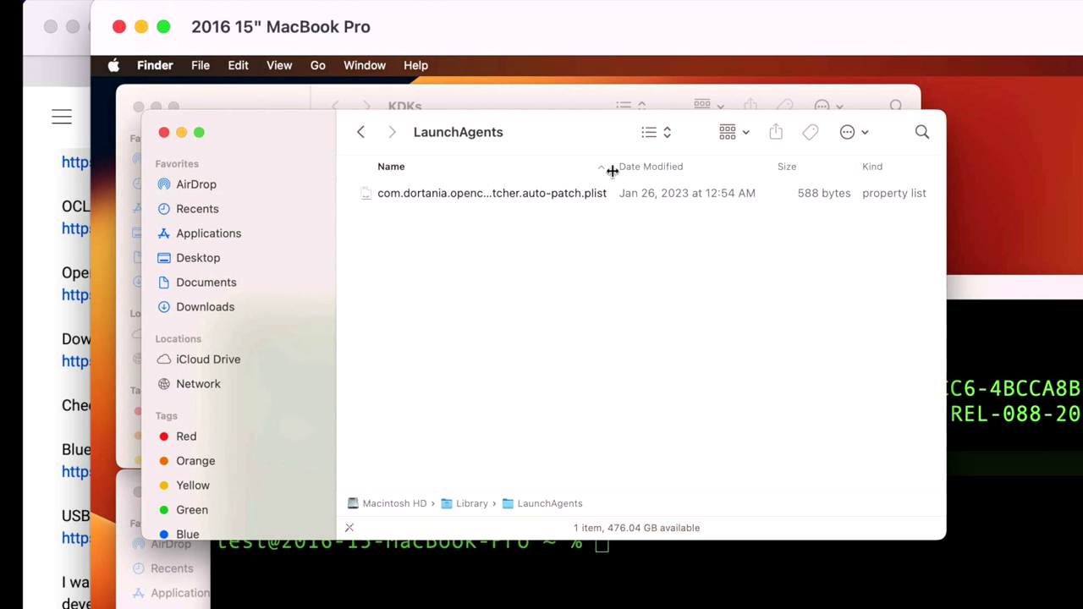
# In LaunchAgents, widen the Name column, Quick Look the auto-patch plist, then close the window
pyautogui.click(615, 167)
pyautogui.moveTo(616, 166); pyautogui.dragTo(713, 174)
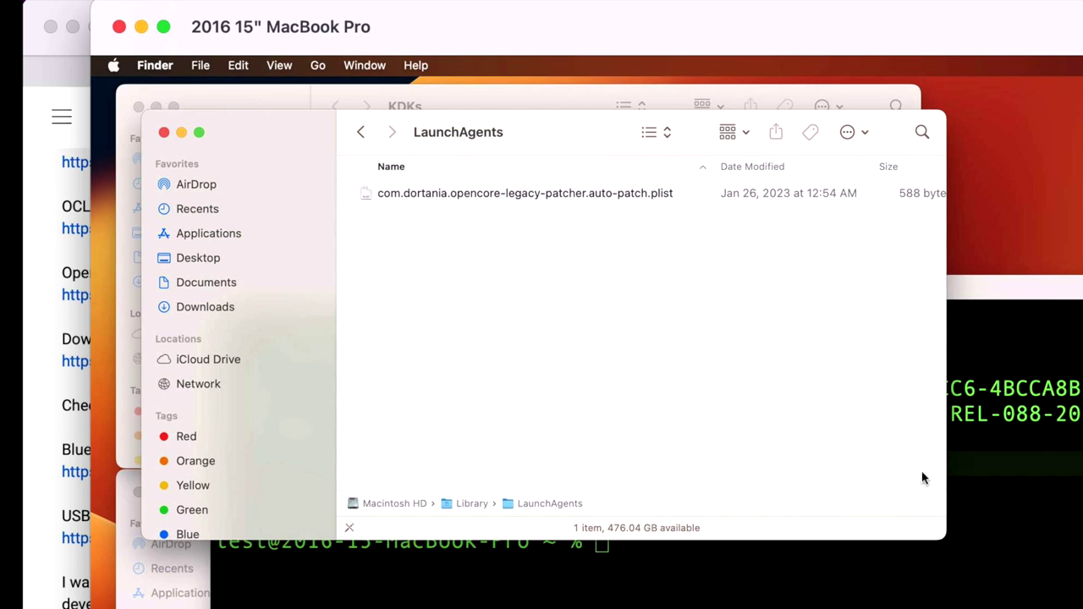
pyautogui.doubleClick(939, 536)
pyautogui.click(597, 203)
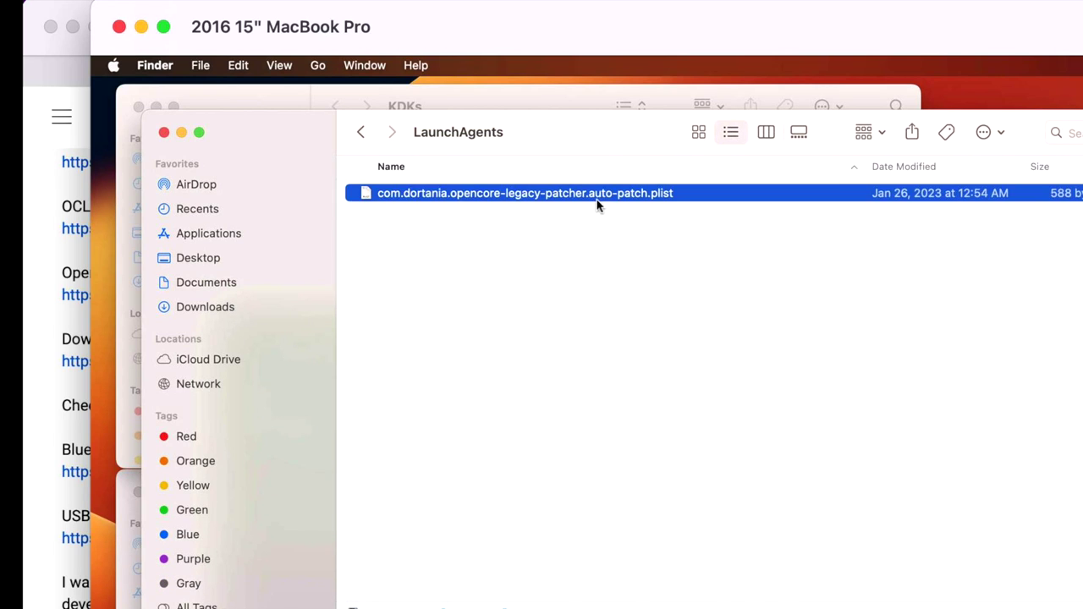
pyautogui.press('space')
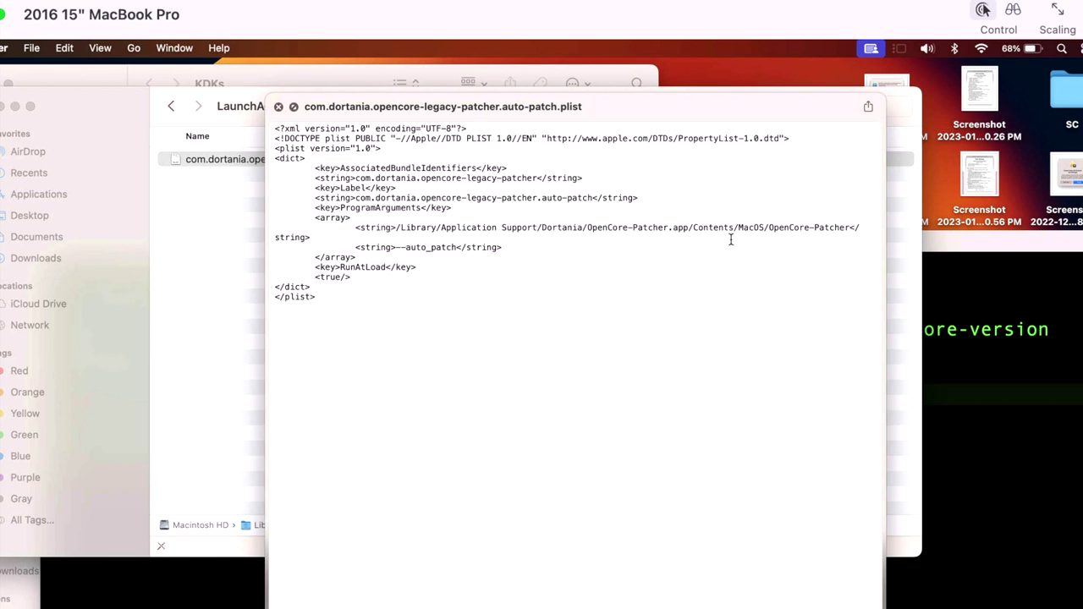
pyautogui.press('space')
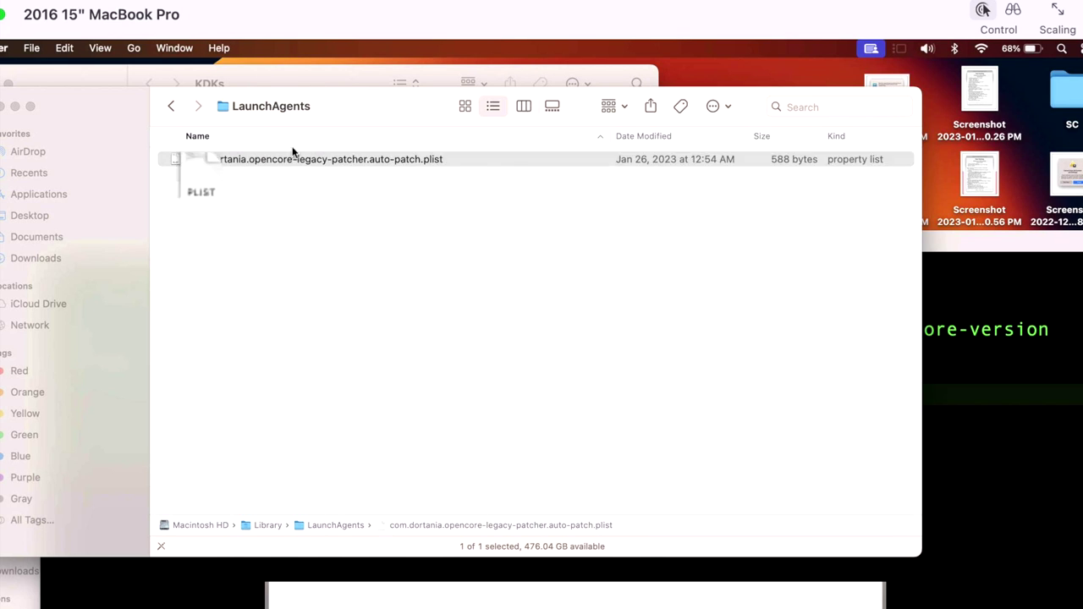
pyautogui.press('super+w')
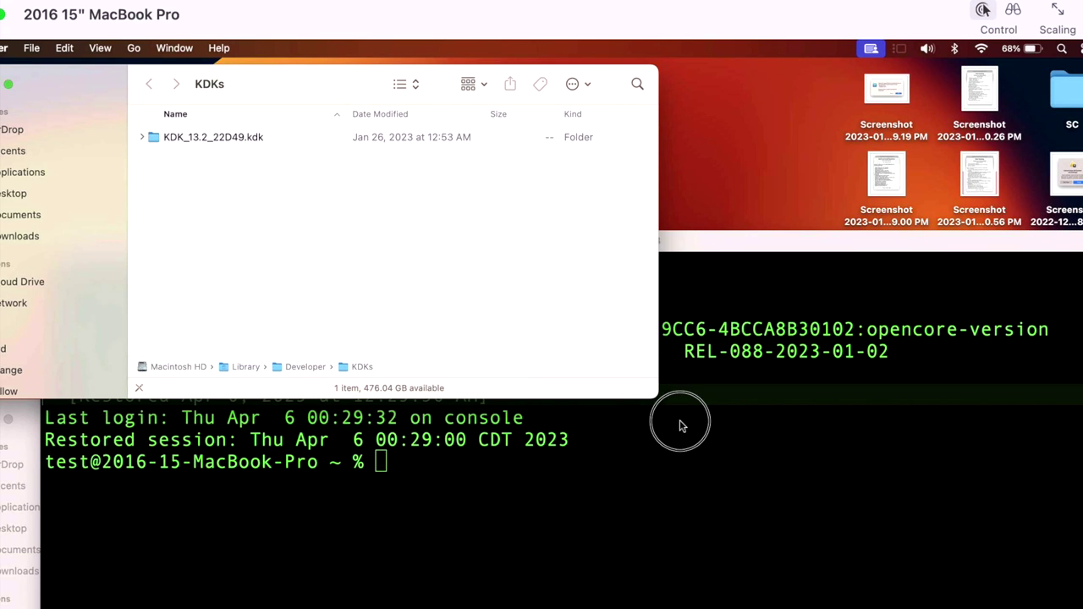
pyautogui.click(683, 423)
pyautogui.press('Up')
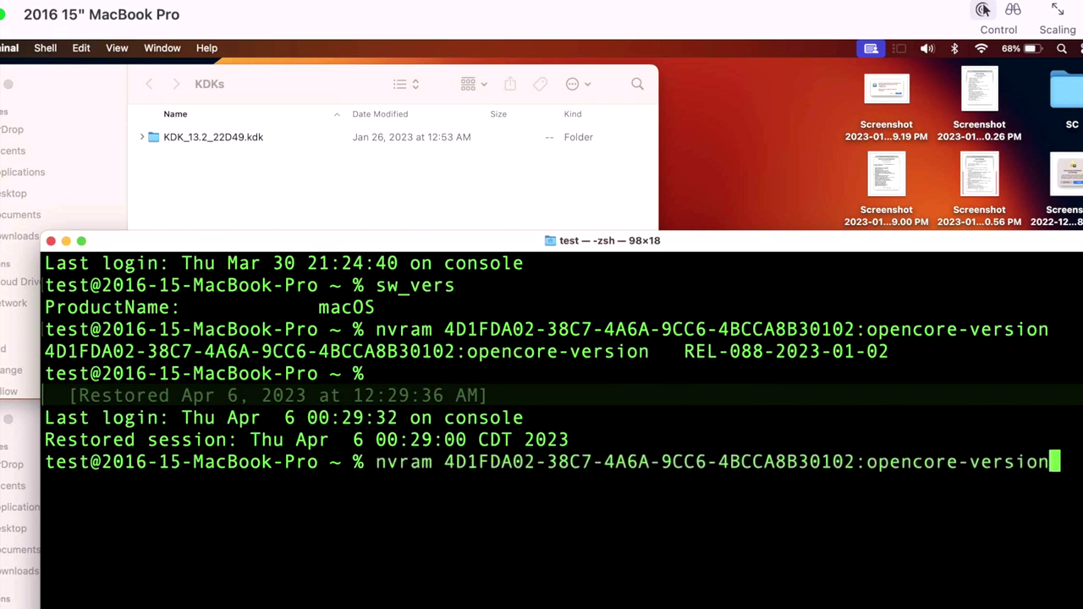
pyautogui.press('Return')
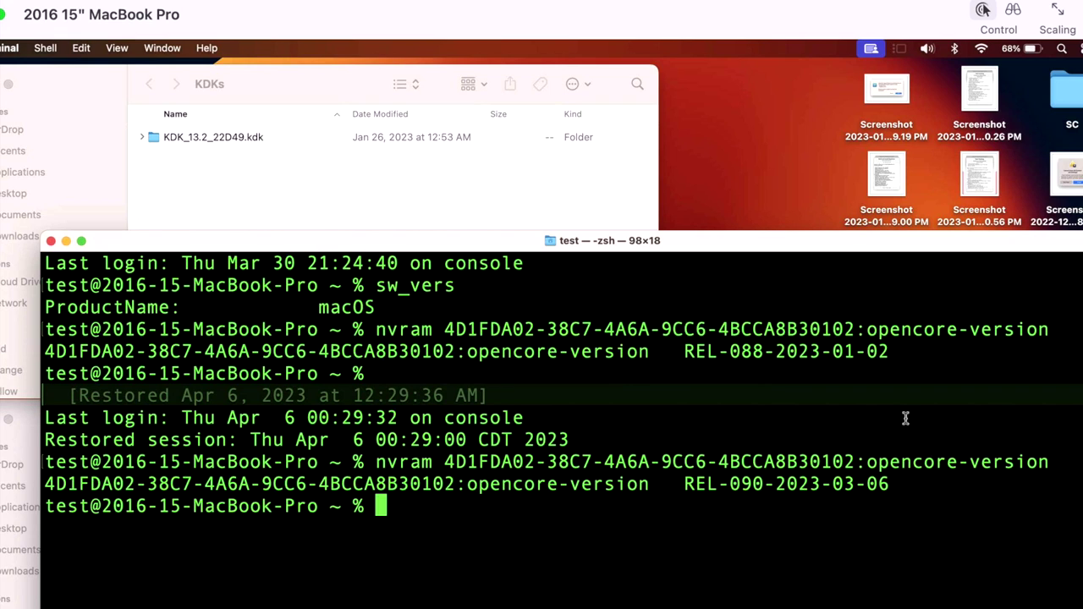
pyautogui.moveTo(903, 484); pyautogui.dragTo(683, 489)
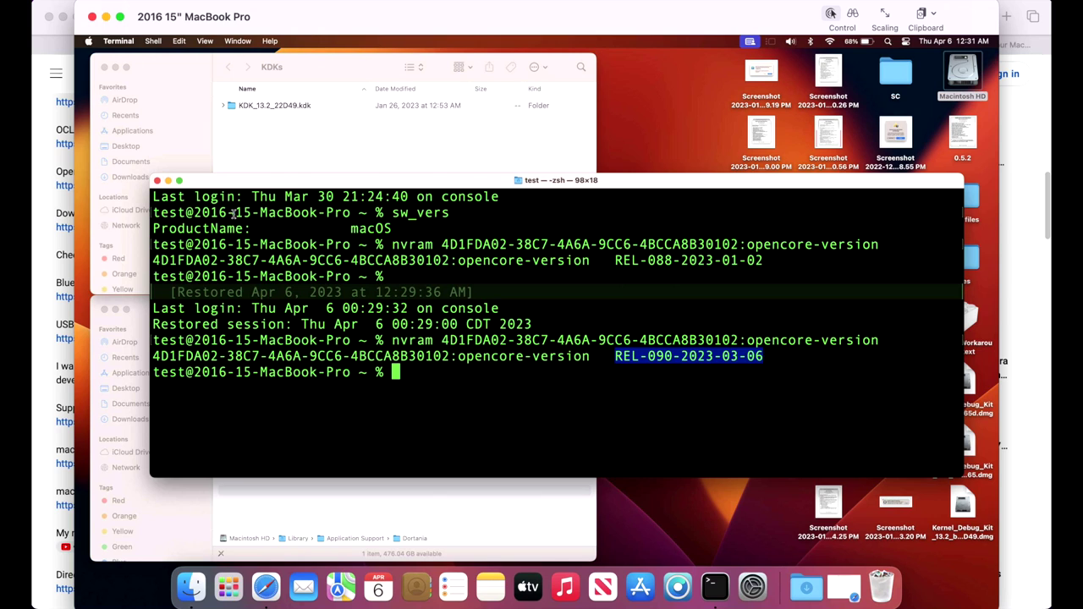
pyautogui.click(169, 181)
pyautogui.click(315, 339)
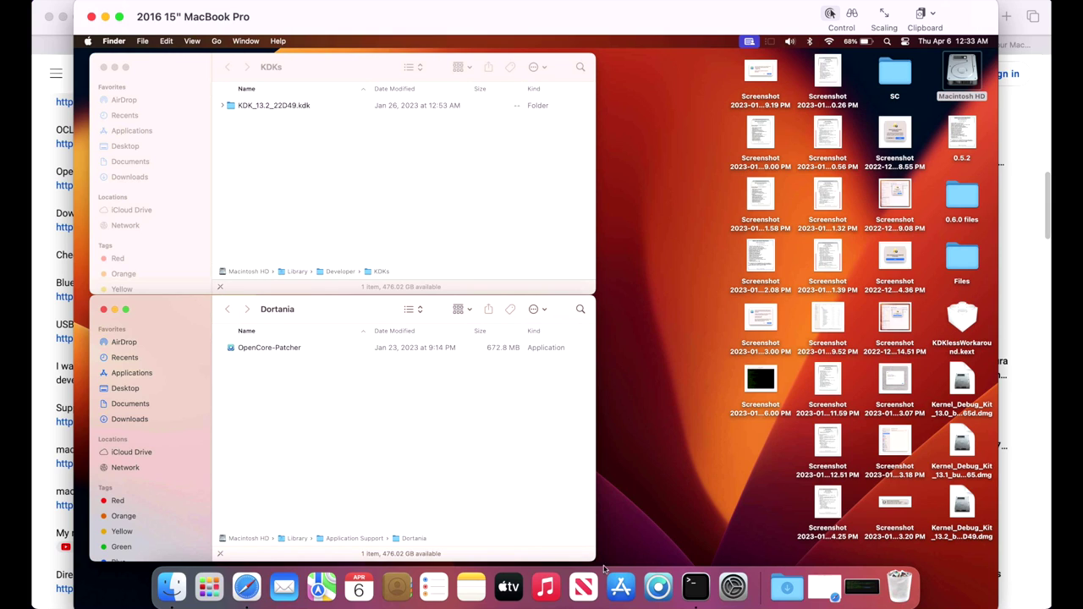
# Launch patcher 0.6.2 and open Post Install Root Patch, listing AMD Legacy GCN and Intel Skylake patches
pyautogui.click(658, 585)
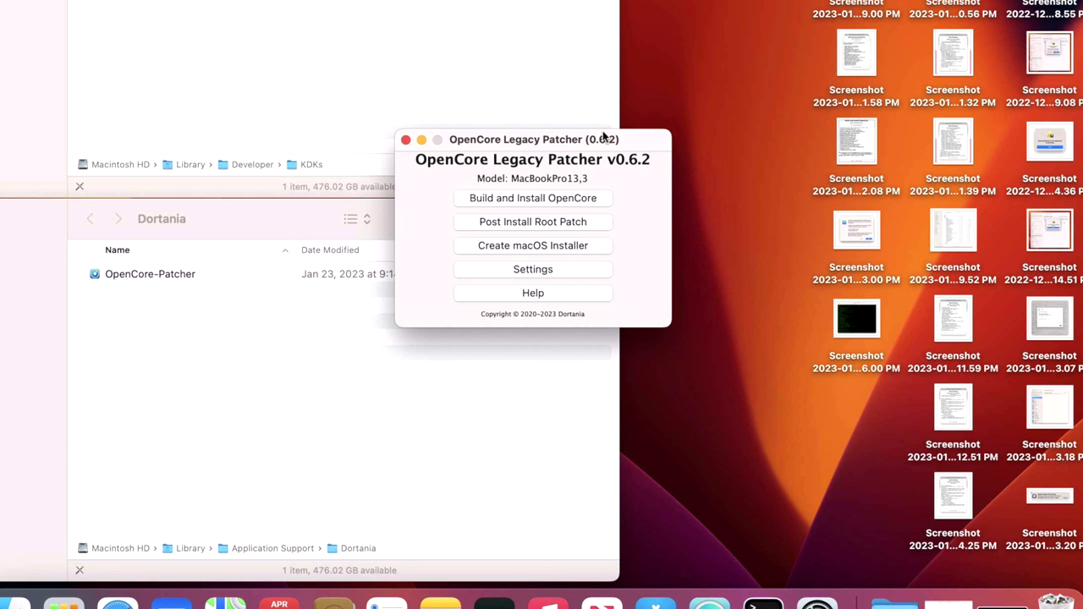
pyautogui.moveTo(620, 134); pyautogui.dragTo(867, 123)
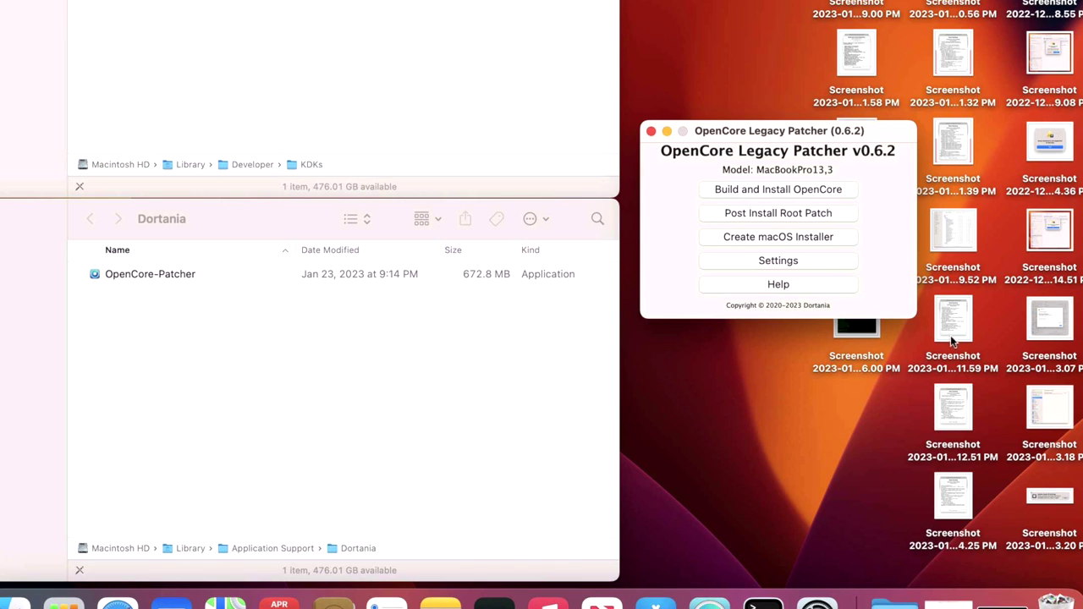
pyautogui.click(831, 211)
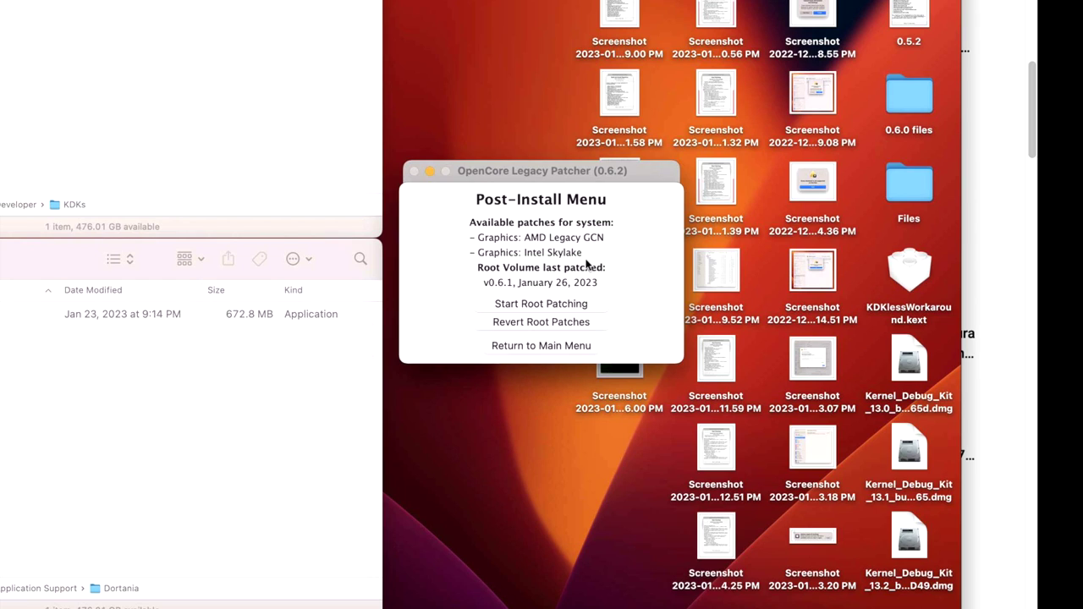
# Start root patching, relaunch the patcher as root with the admin password, and let patching finish
pyautogui.click(579, 306)
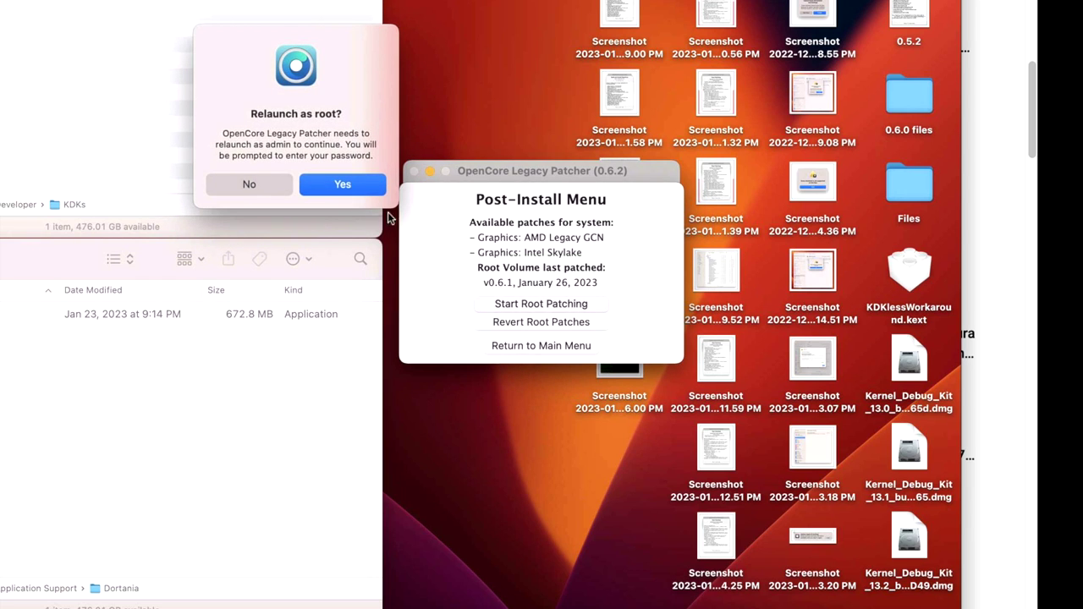
pyautogui.click(343, 184)
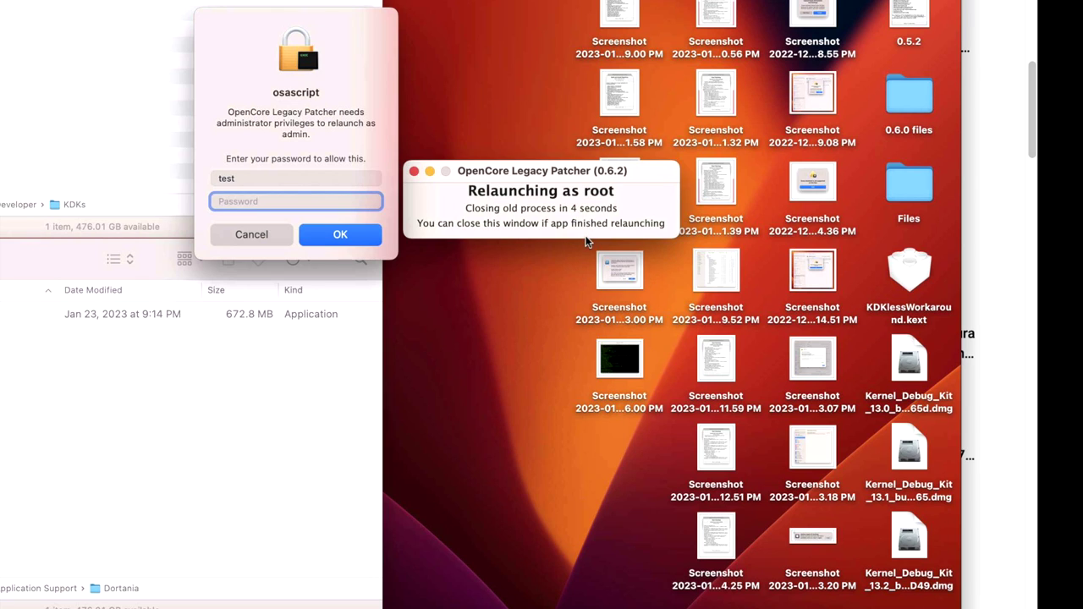
pyautogui.write('test')
pyautogui.press('Return')
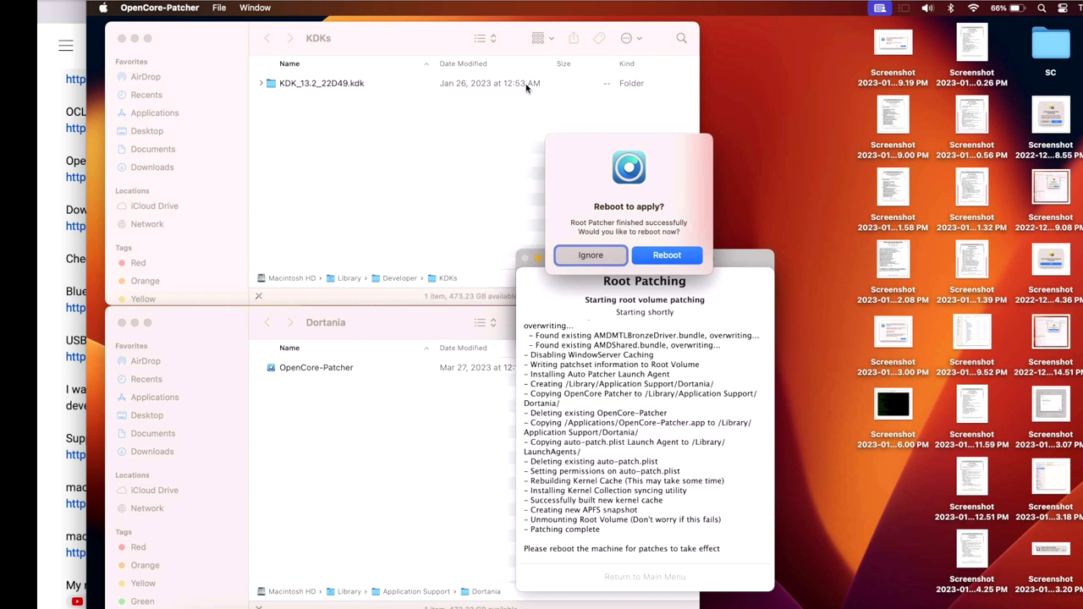
# Reboot the Mac to apply the patches, then reopen the patcher's Post Install Root Patch menu
pyautogui.click(664, 253)
pyautogui.click(715, 240)
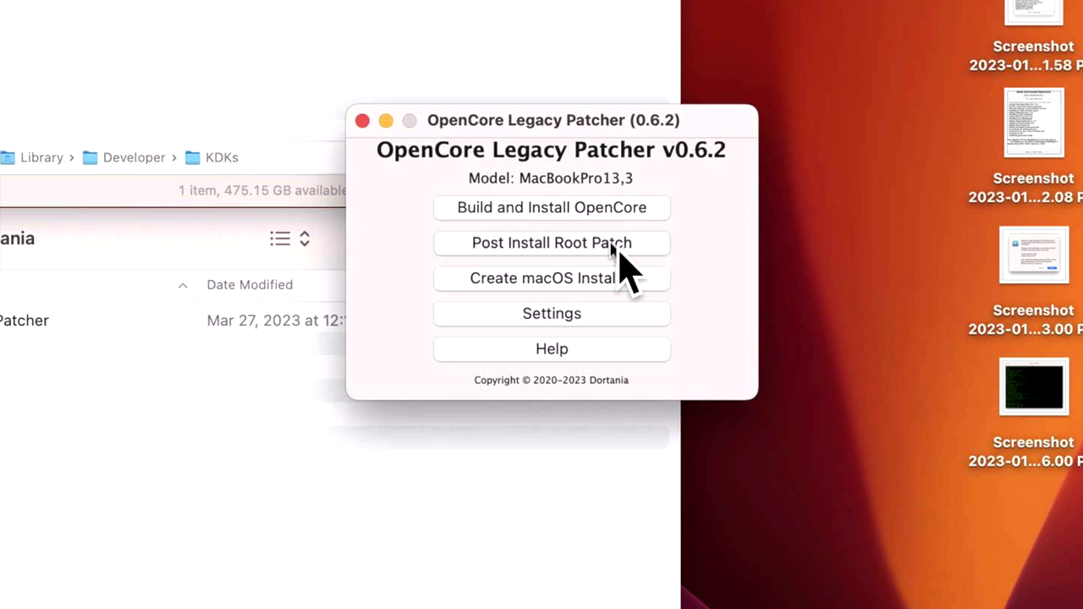
pyautogui.click(611, 243)
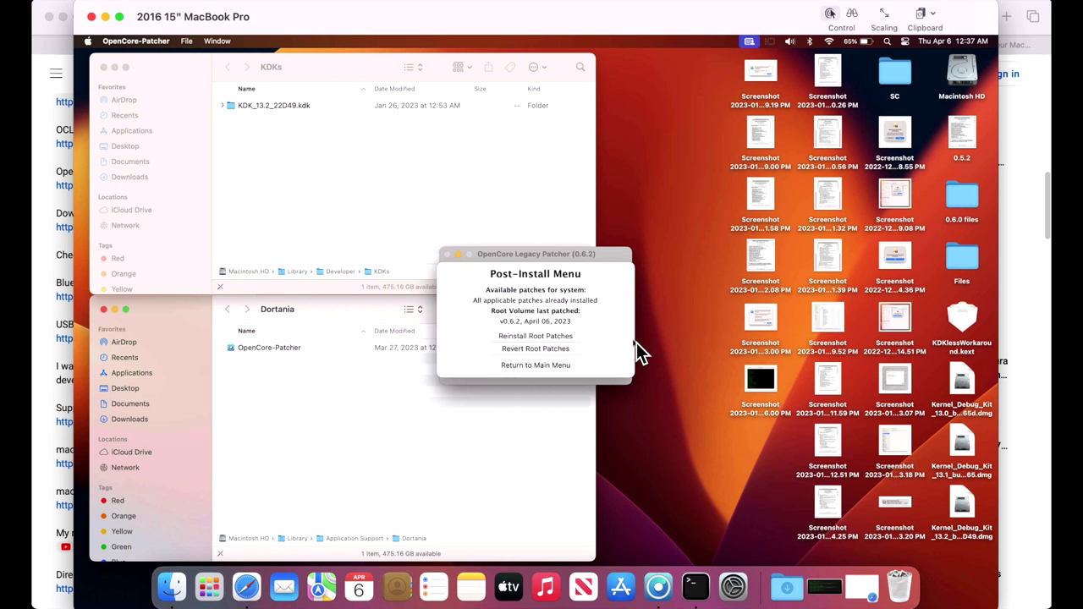
# Return to the patcher's main menu, quit OpenCore Legacy Patcher, and launch System Settings from the Dock
pyautogui.click(560, 364)
pyautogui.click(448, 254)
pyautogui.click(732, 586)
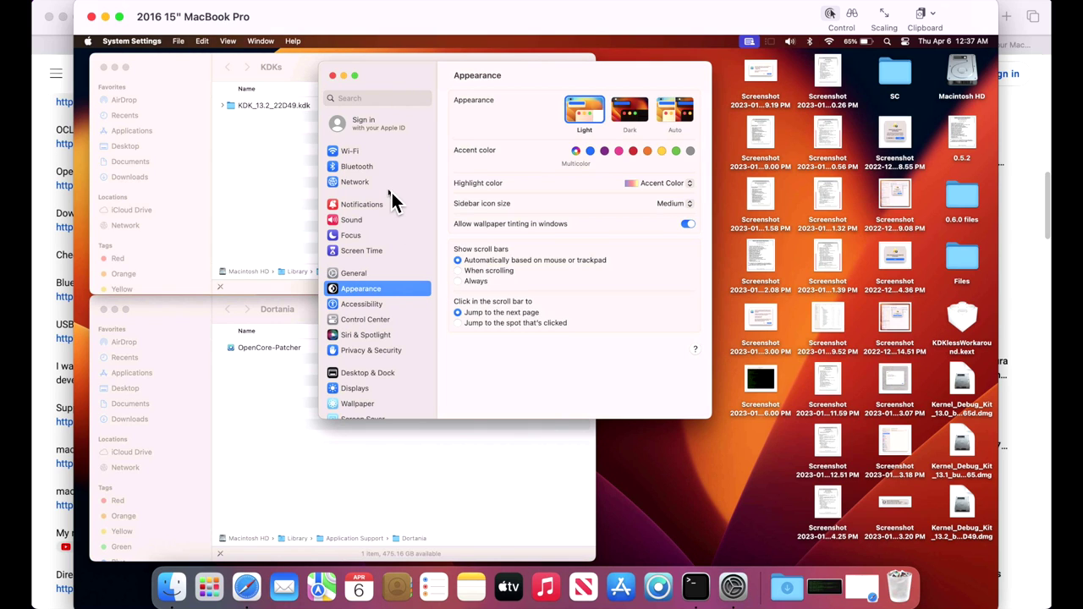
# In General > Software Update, read the macOS Ventura 13.3 notes, then accept the license to download it
pyautogui.click(392, 271)
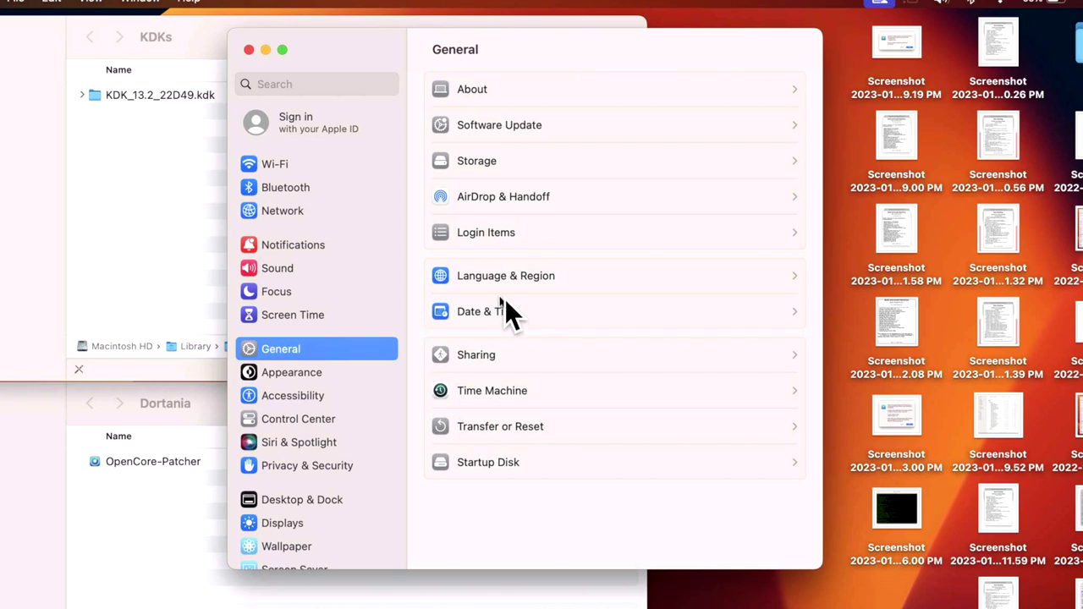
pyautogui.click(523, 130)
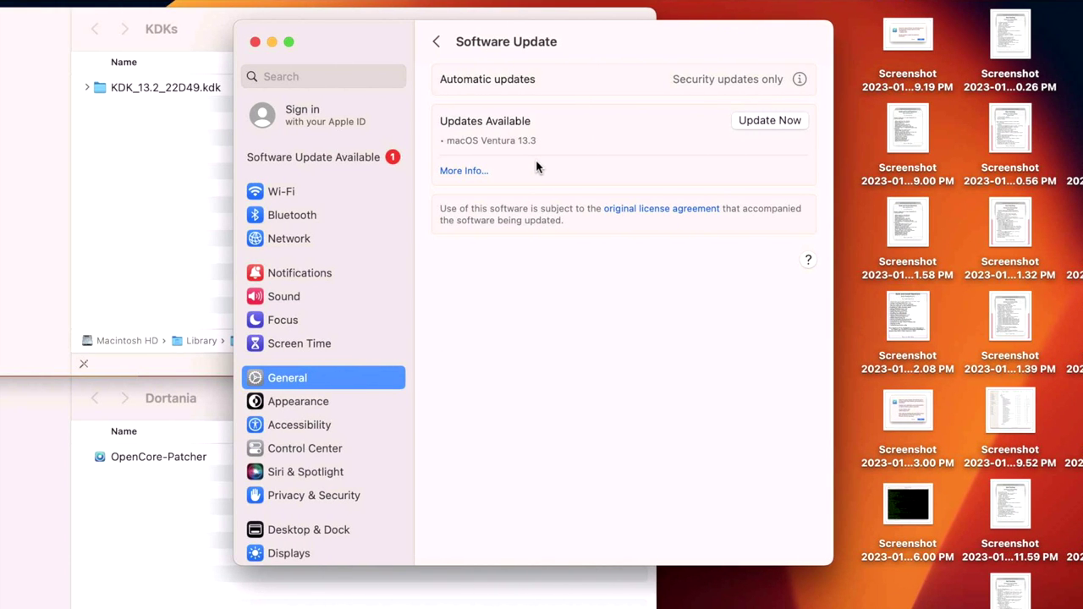
pyautogui.click(450, 170)
pyautogui.click(442, 220)
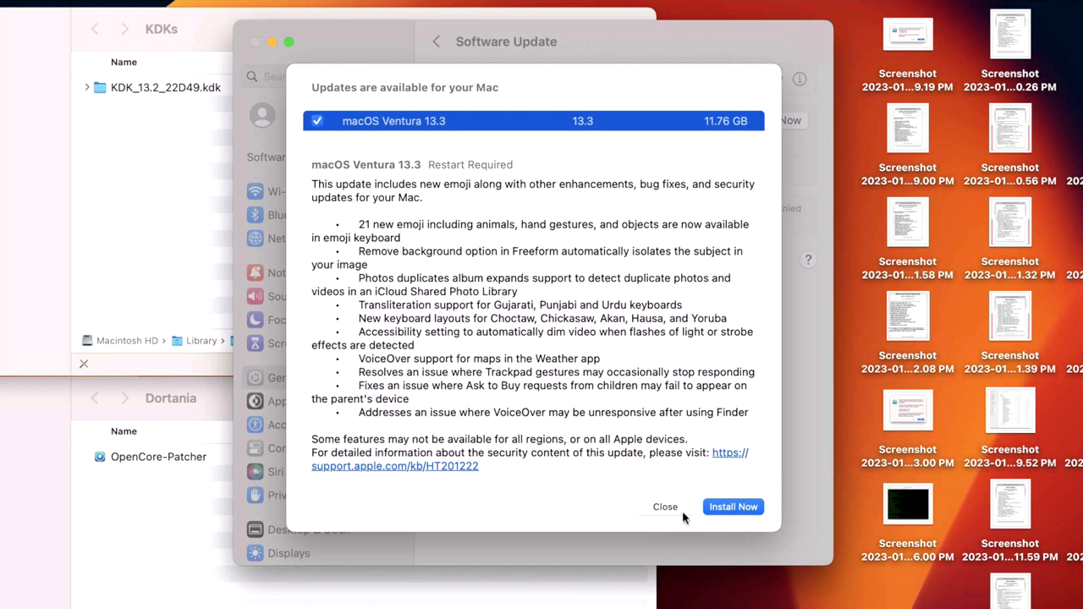
pyautogui.click(676, 509)
pyautogui.click(770, 120)
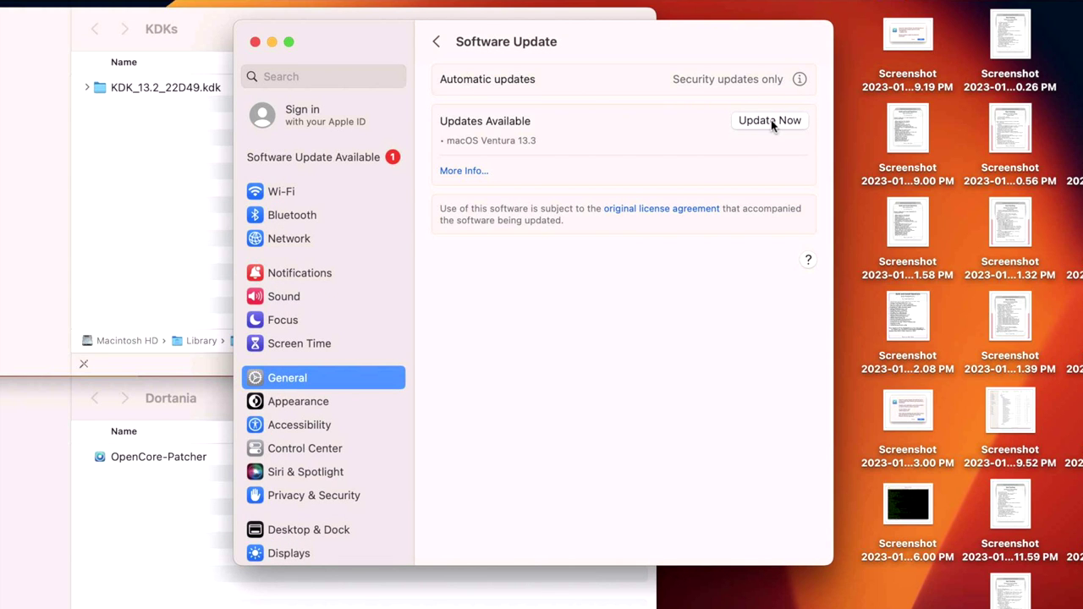
pyautogui.click(744, 476)
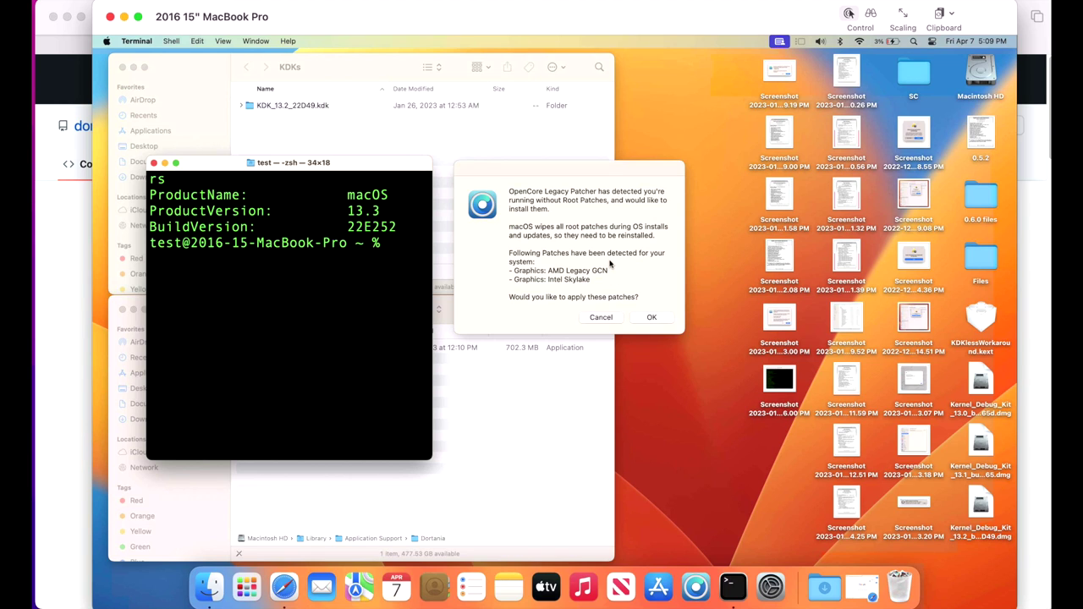
# Accept the detected AMD and Intel graphics root patches and authorize the KDK 22E252 download with the admin password
pyautogui.click(636, 271)
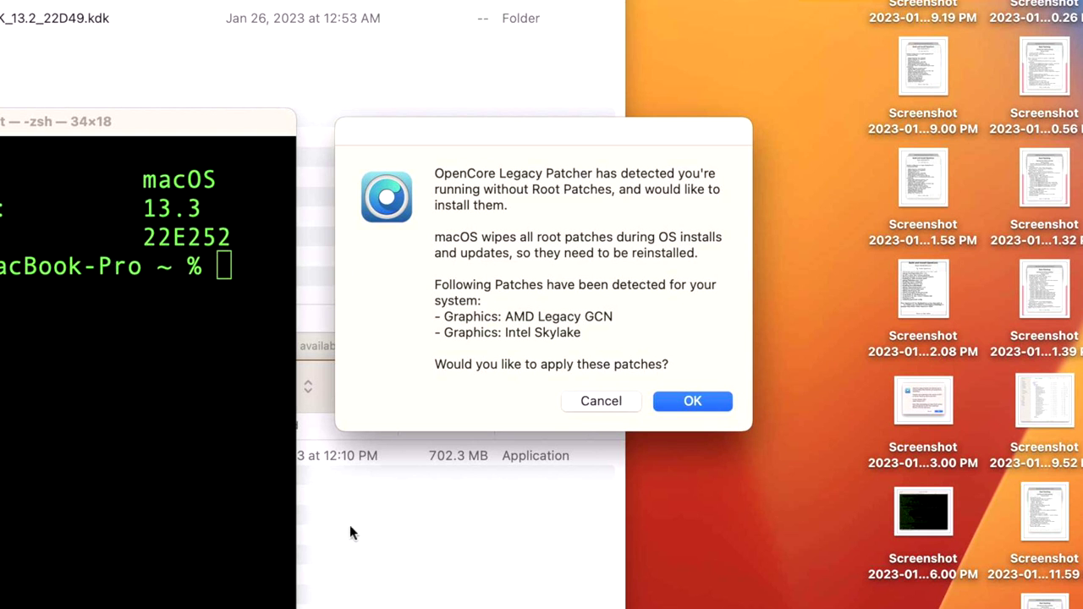
pyautogui.click(352, 533)
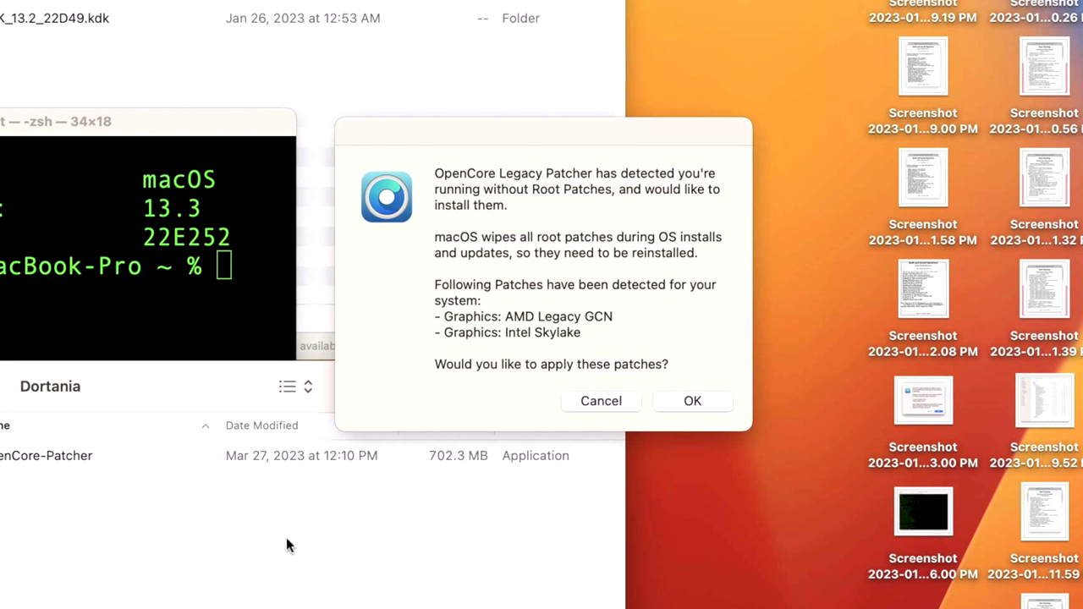
pyautogui.click(590, 275)
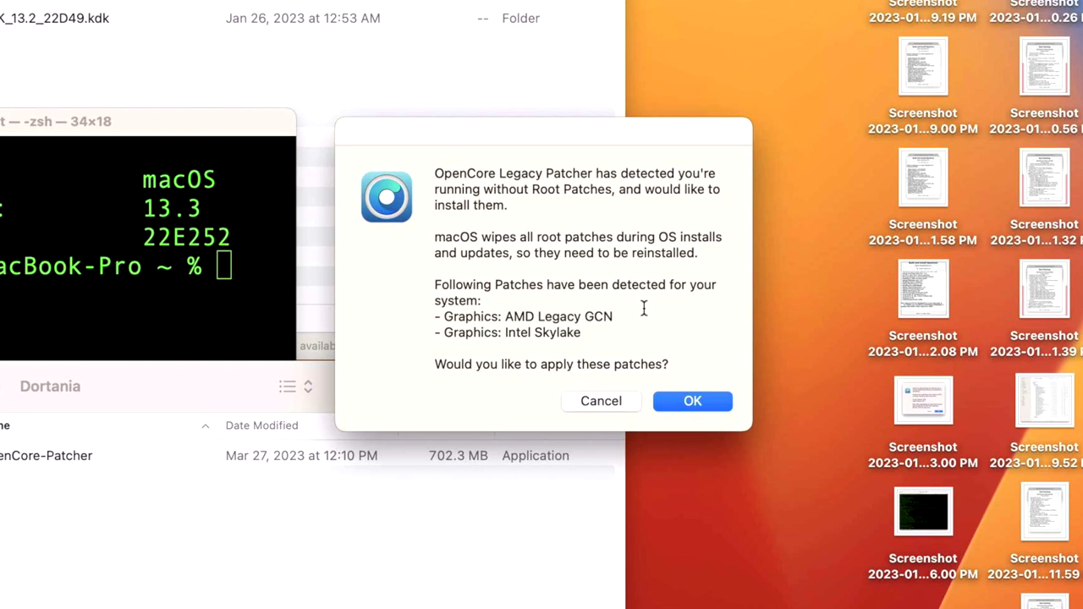
pyautogui.click(682, 403)
pyautogui.write('test')
pyautogui.press('Return')
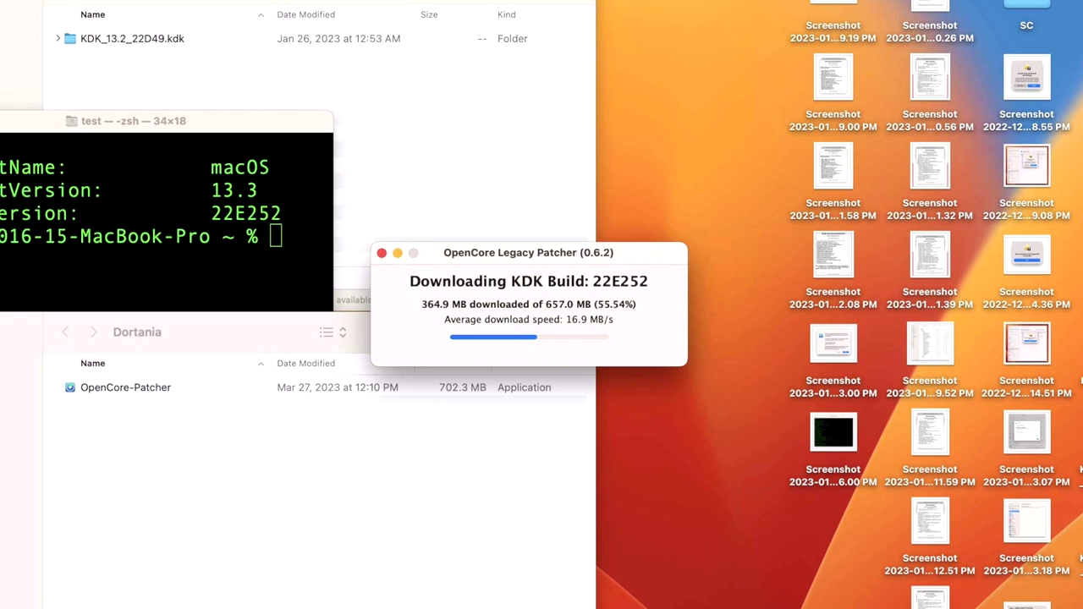
# Close the Terminal window and preview the older root-patch prompt screenshot in Quick Look
pyautogui.press('super+w')
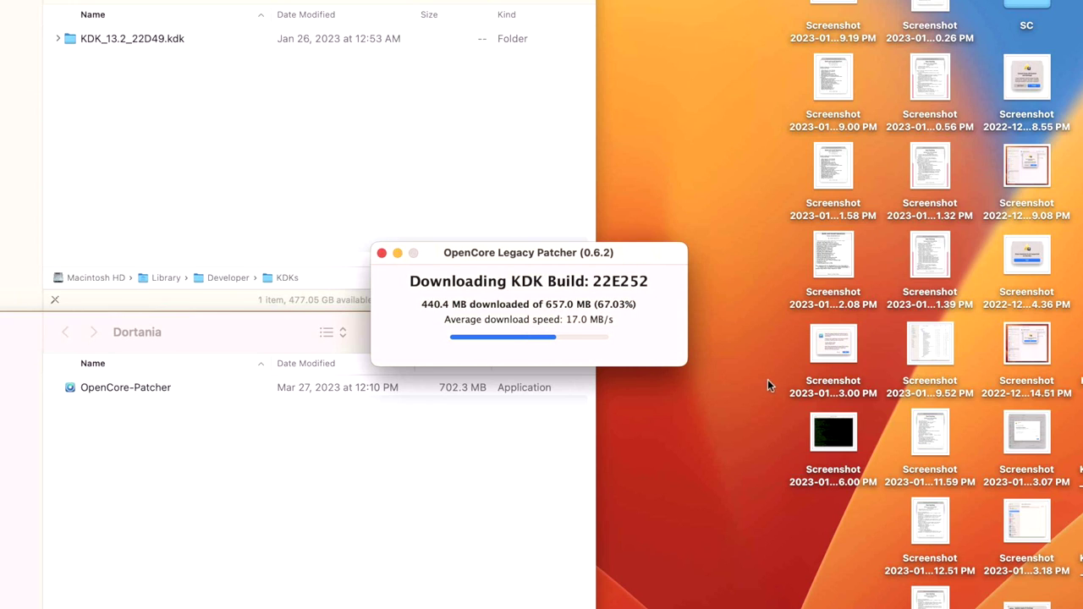
pyautogui.click(844, 347)
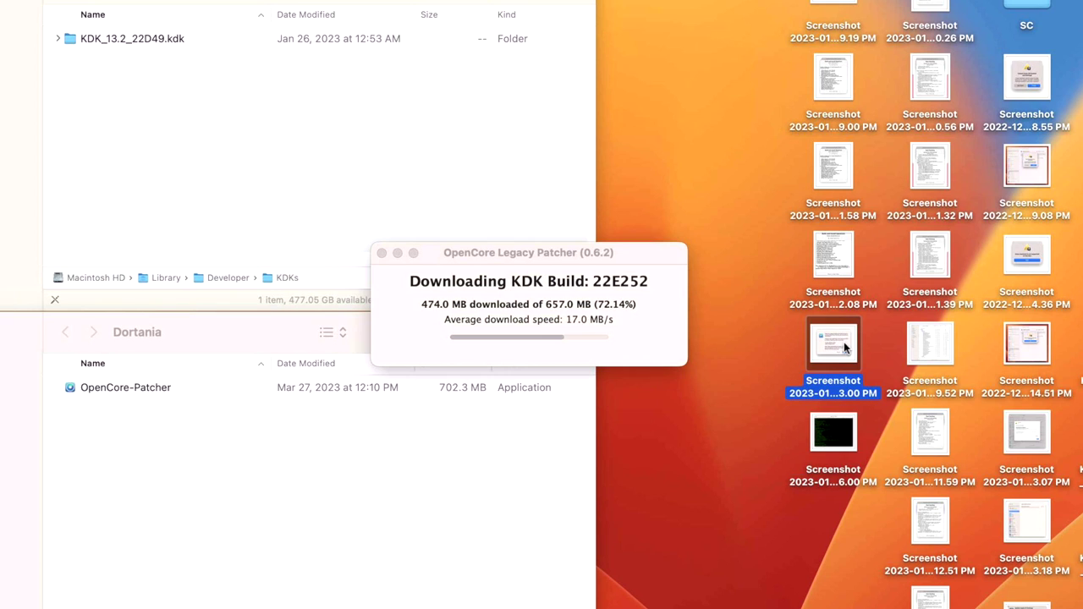
pyautogui.press('space')
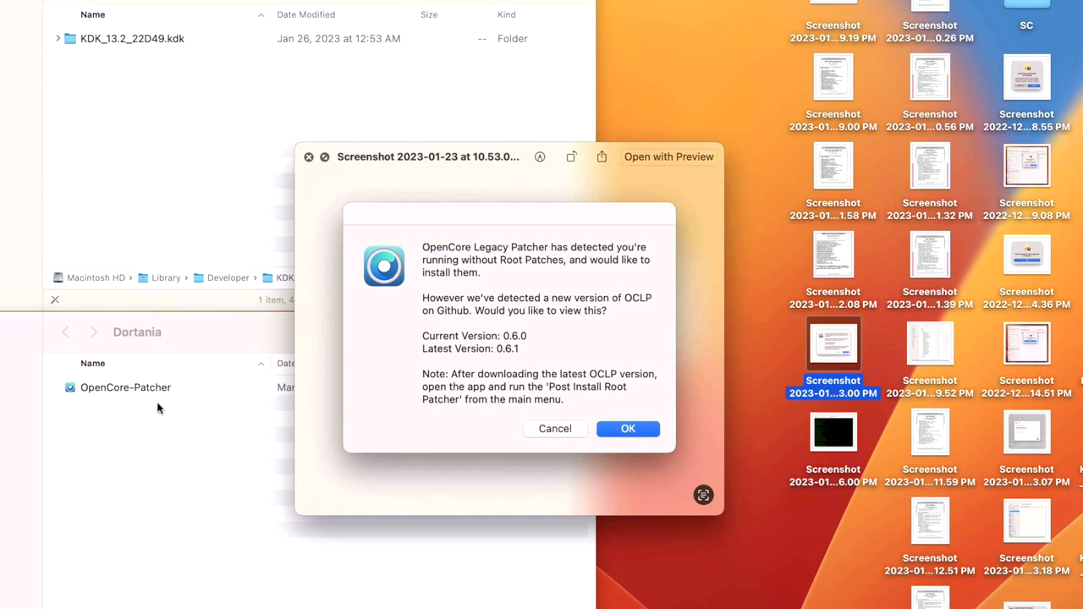
# Close the old screenshot preview and wait for the 22E252 KDK download and root patching to finish
pyautogui.click(309, 157)
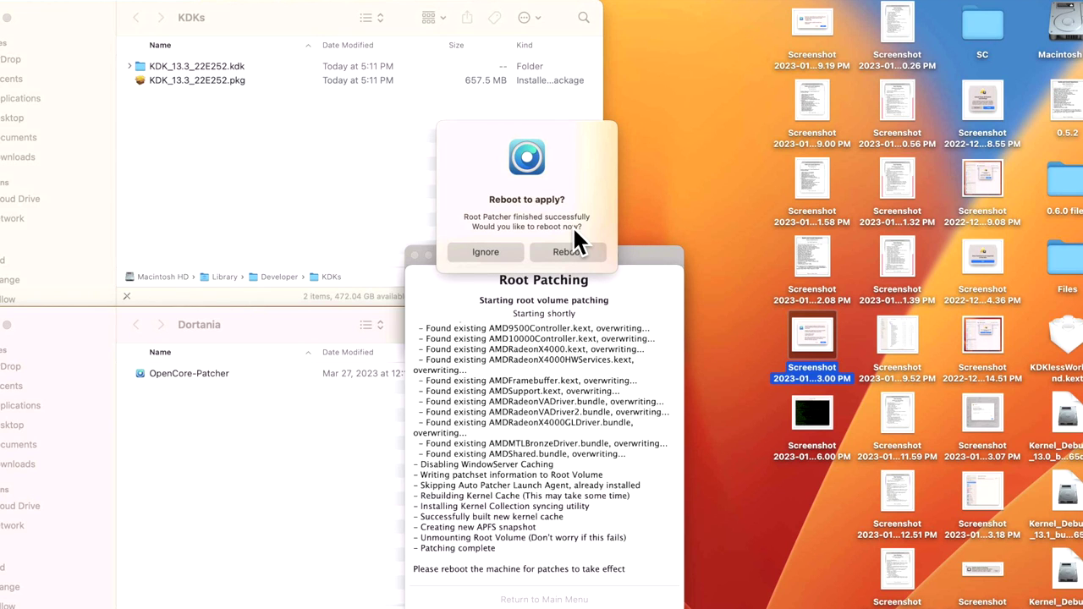
# Restart the Mac to apply the root patches and log back in with the account password
pyautogui.click(566, 249)
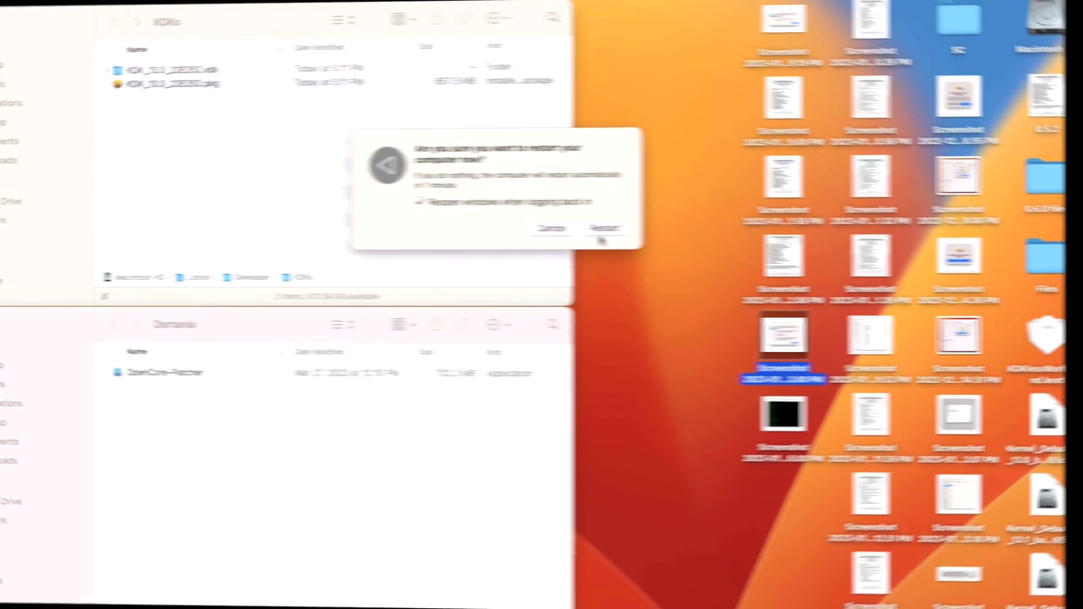
pyautogui.click(602, 230)
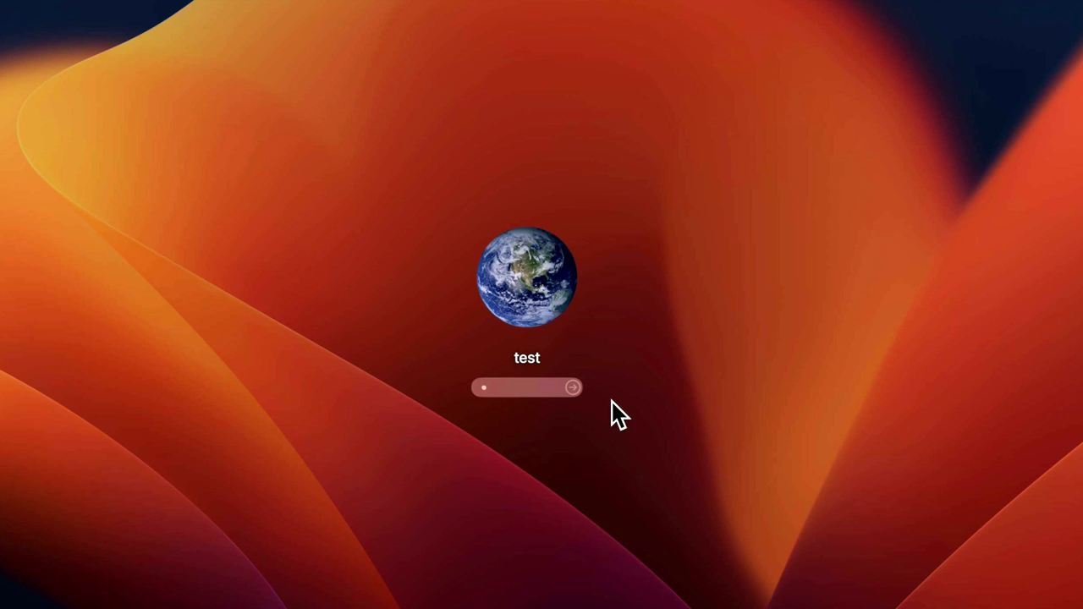
pyautogui.press('Return')
pyautogui.write('test')
pyautogui.press('Return')
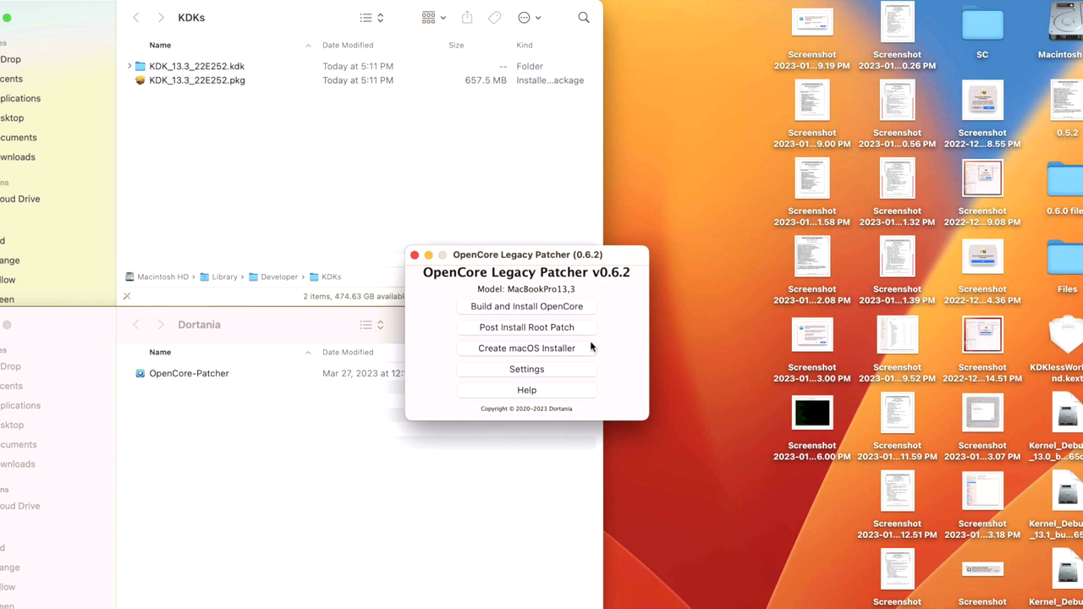
# Open the Post Install Root Patch options in OpenCore Legacy Patcher
pyautogui.click(542, 331)
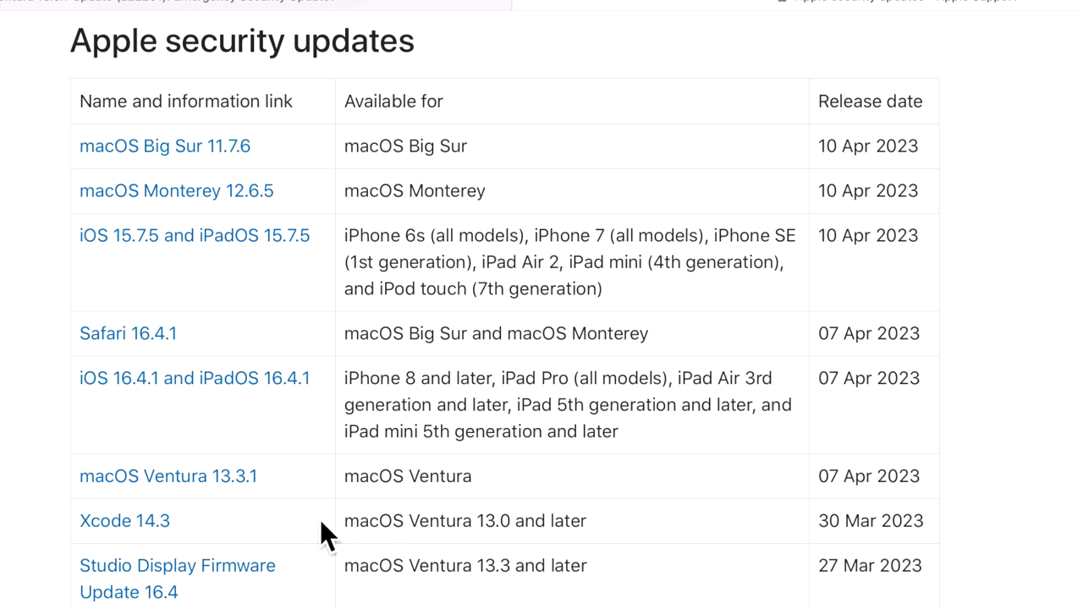
# Open the macOS Ventura 13.3.1 security notes and scroll through its IOSurfaceAccelerator and WebKit fixes
pyautogui.click(215, 479)
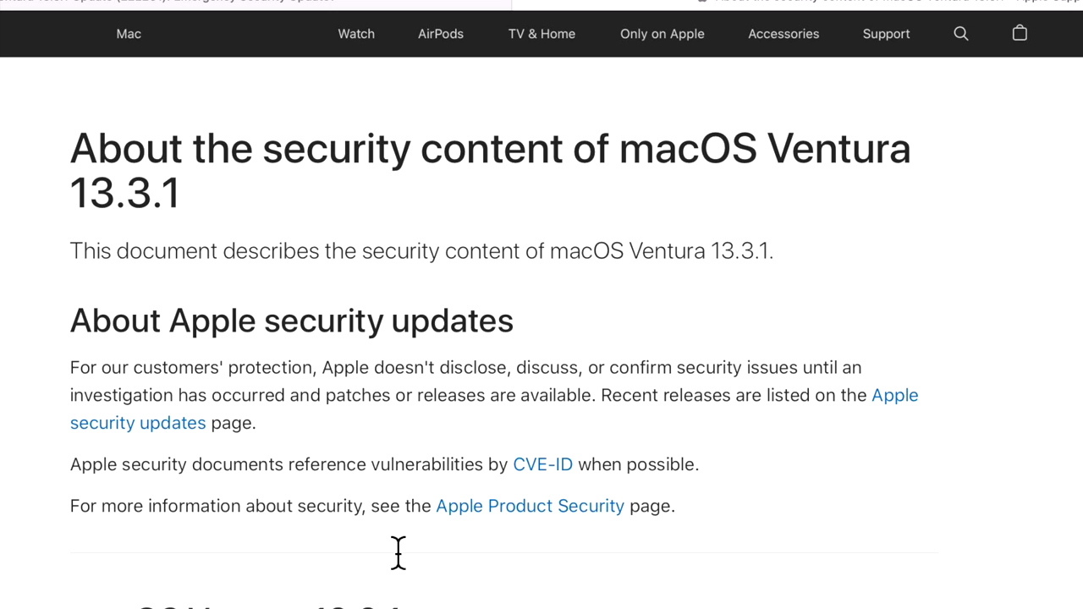
pyautogui.scroll(-5, 431, 582)
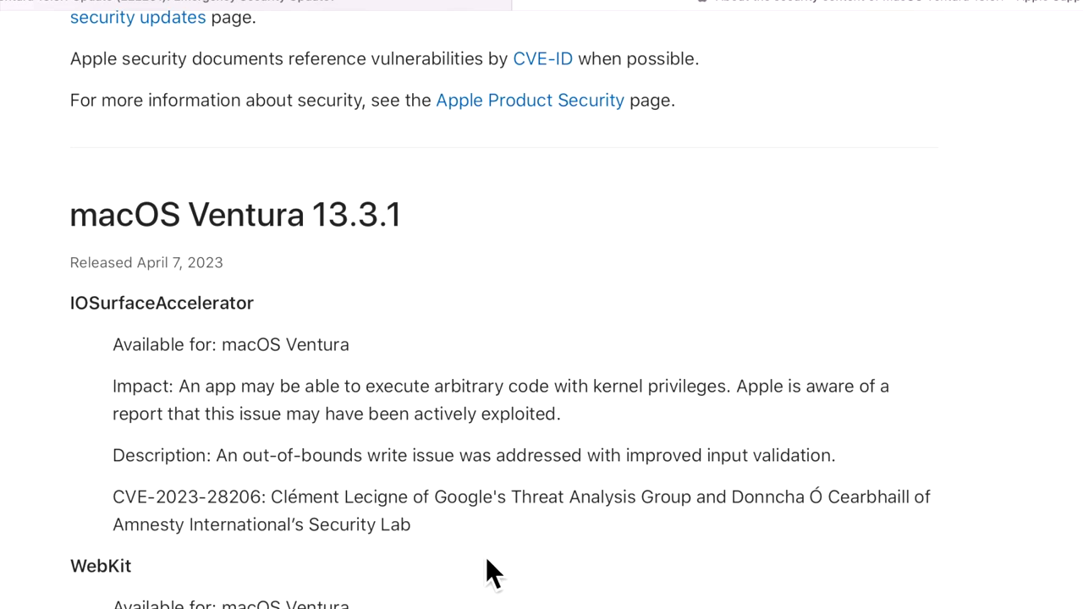
pyautogui.scroll(-2, 487, 562)
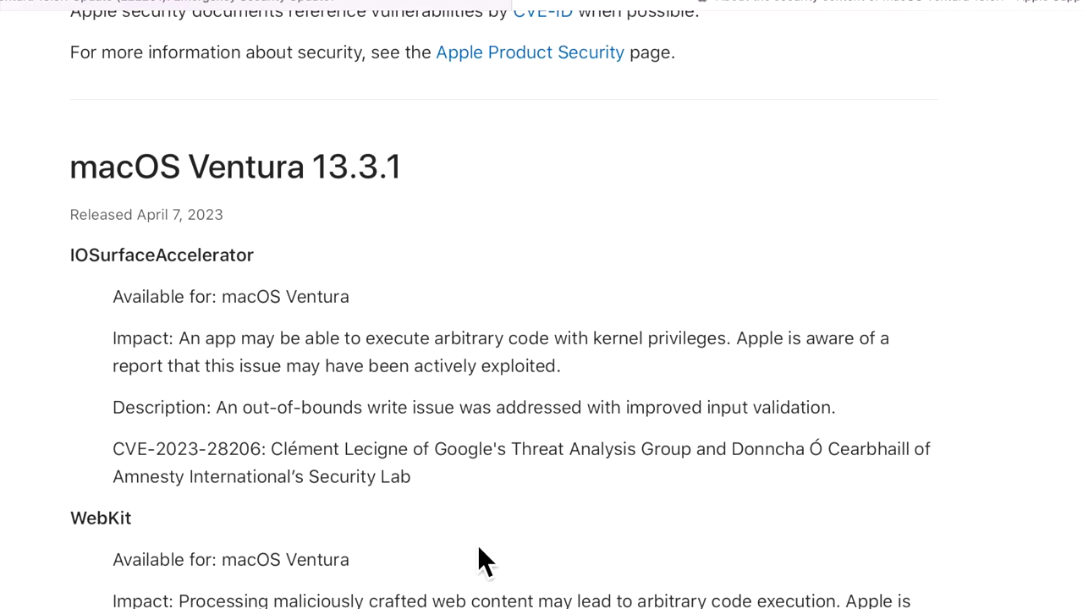
pyautogui.scroll(-2, 478, 560)
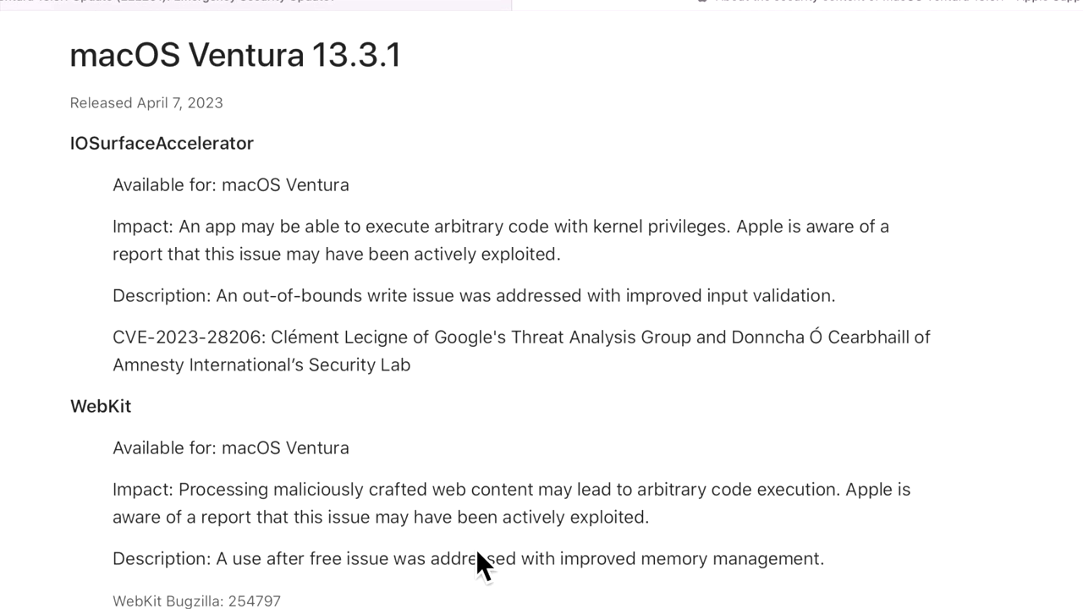
pyautogui.scroll(1, 473, 545)
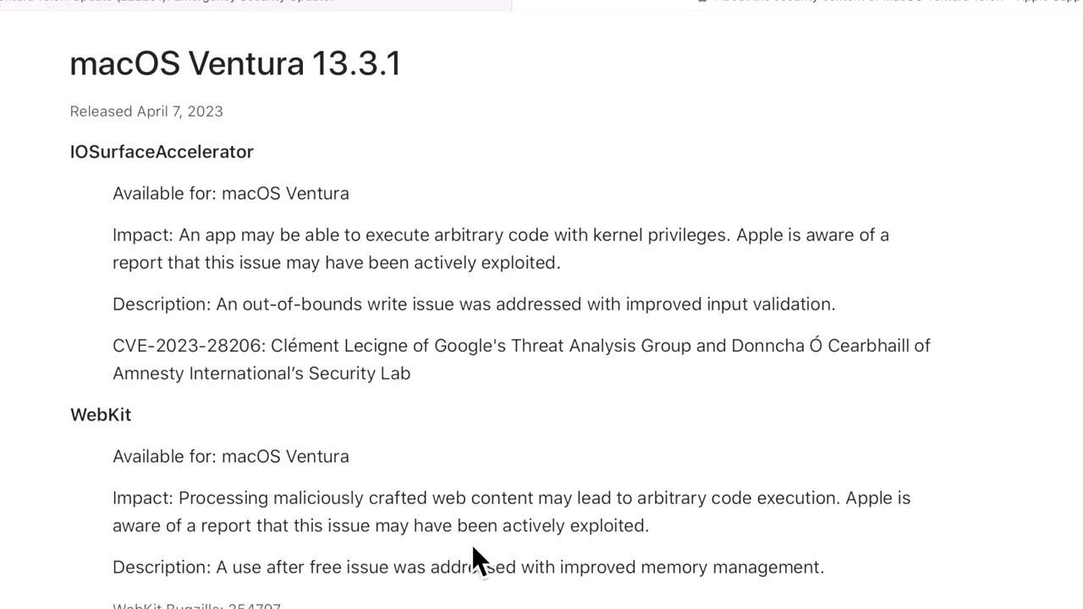
pyautogui.scroll(1, 477, 542)
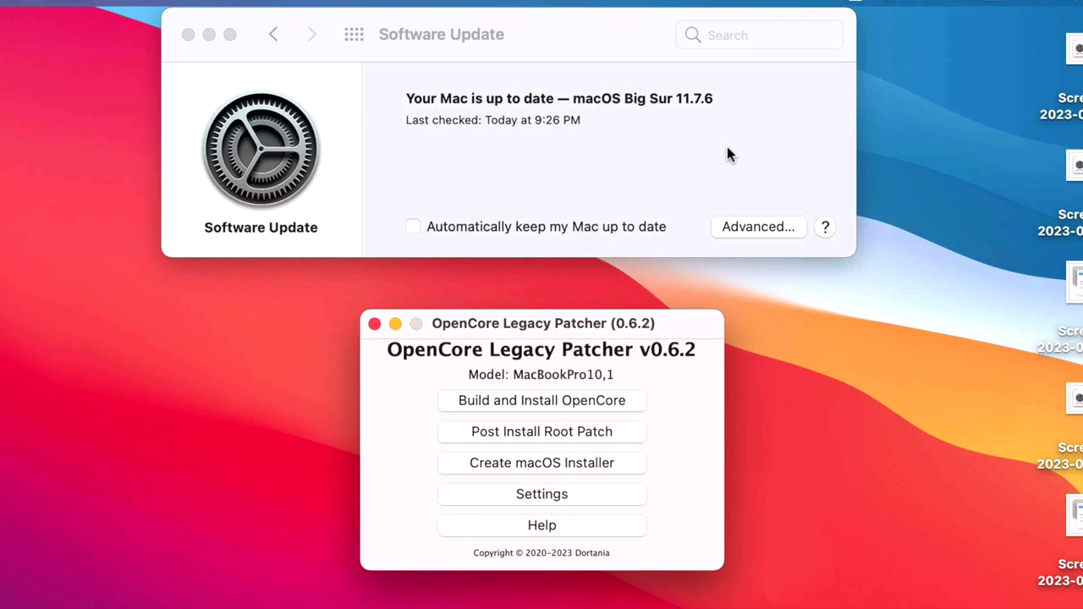
# Compare Software Update status: one Mac current on Big Sur 11.7.6, another offered Ventura 13.3.1
pyautogui.click(731, 155)
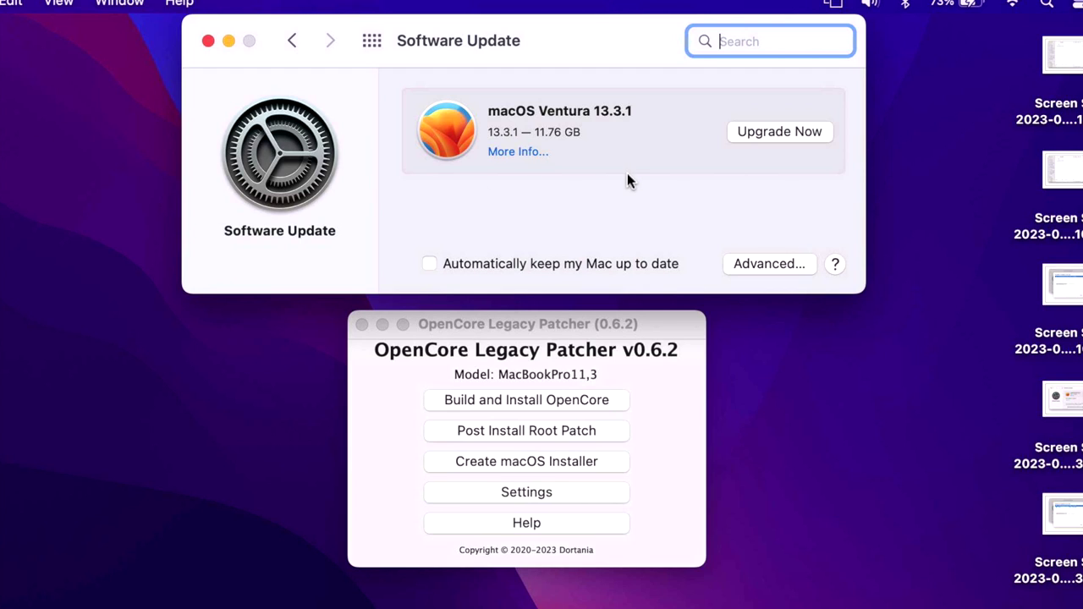
pyautogui.click(669, 427)
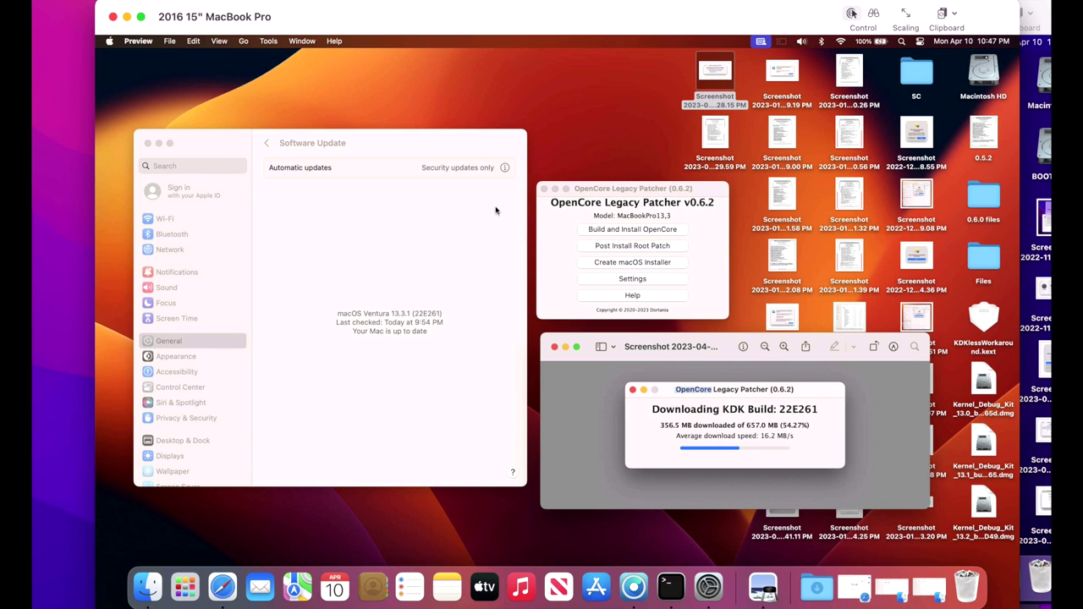
# Let the patcher download KDK 22E261 for macOS 13.3.1, moving the download window aside
pyautogui.click(434, 360)
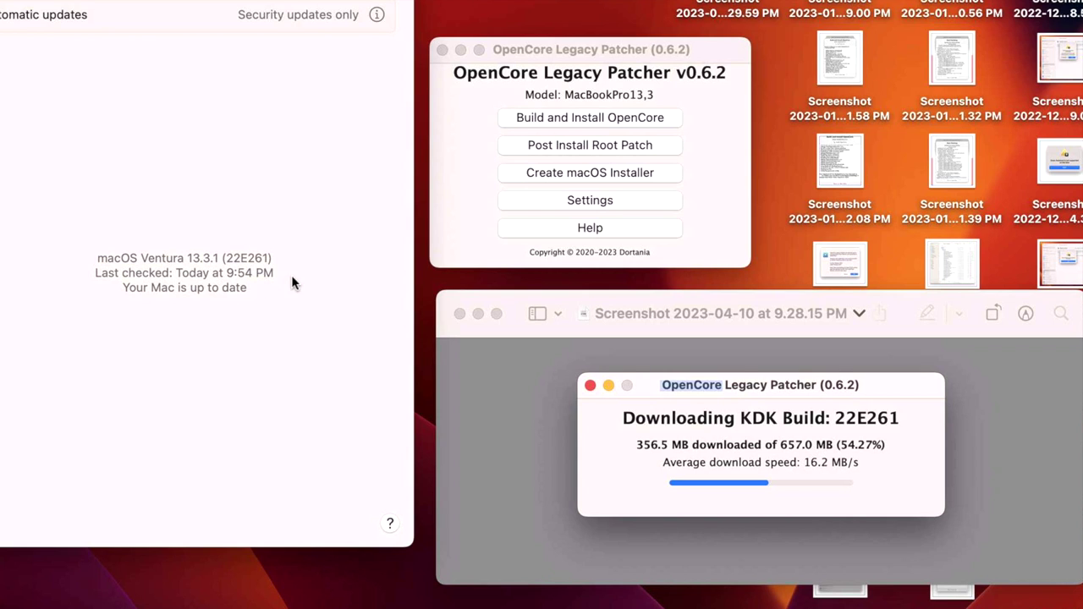
pyautogui.click(695, 90)
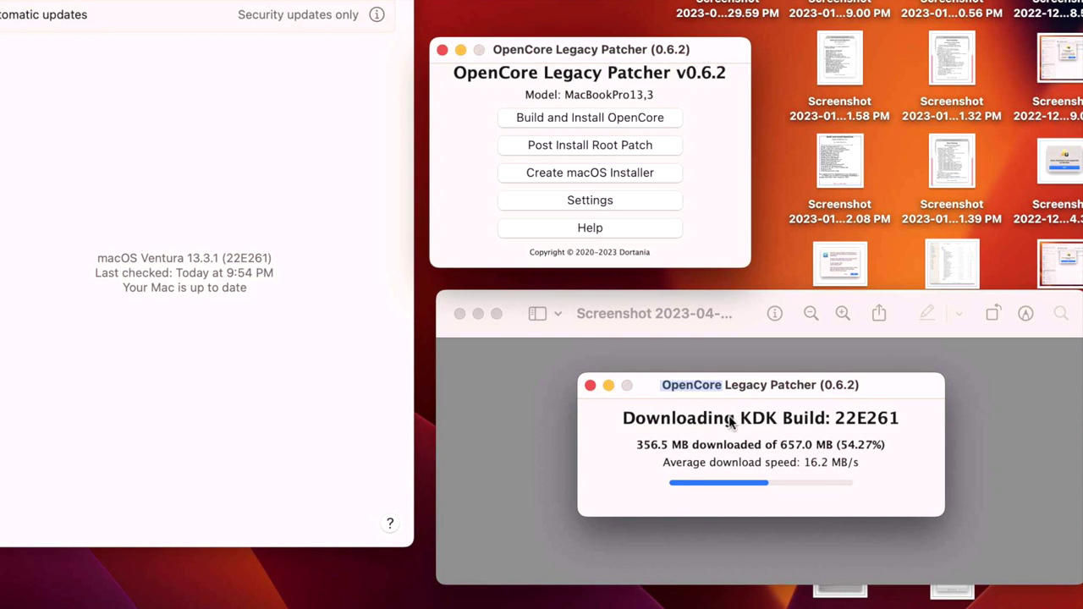
pyautogui.moveTo(752, 333); pyautogui.dragTo(236, 361)
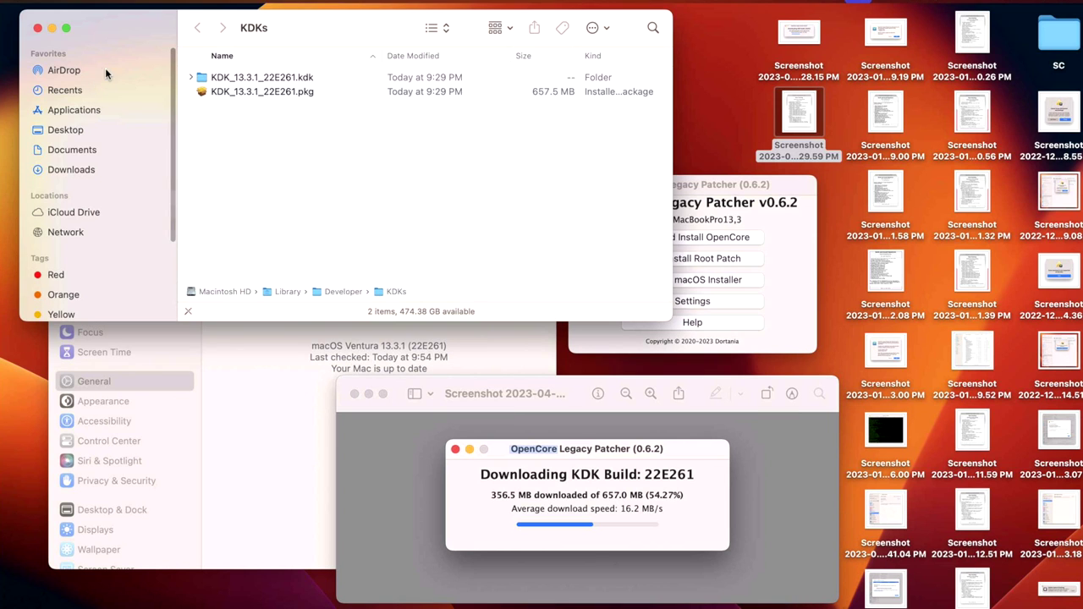